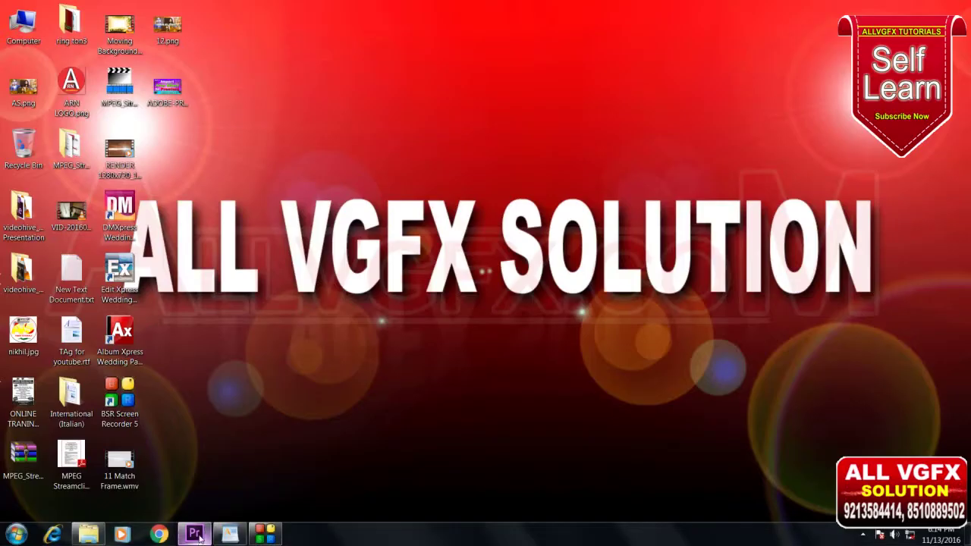
After the intro slides, show the taskbar thumbnail of the open Premiere Pro project
mouse_move(199, 537)
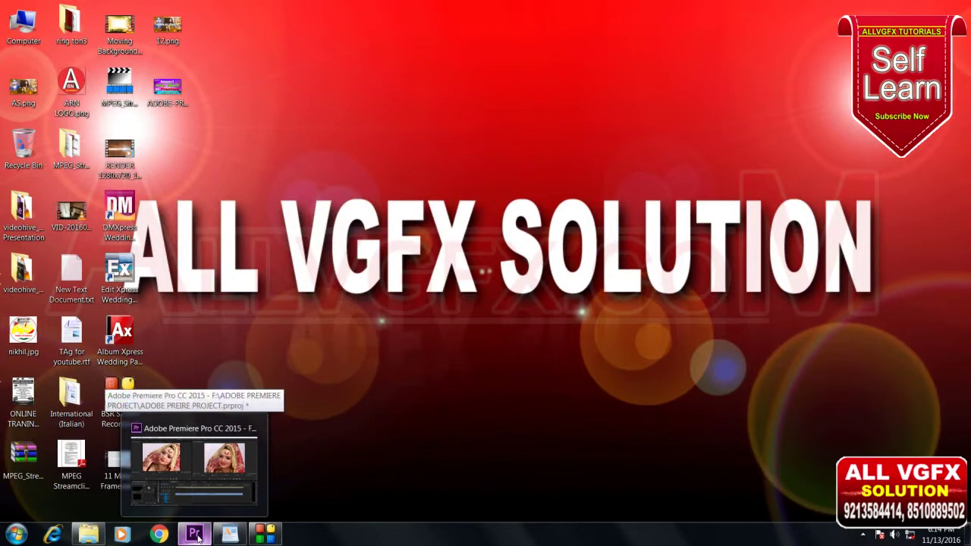
Restore Premiere Pro and scrub Sequence 01 to preview the wedding clips up to about 56 seconds
click(196, 536)
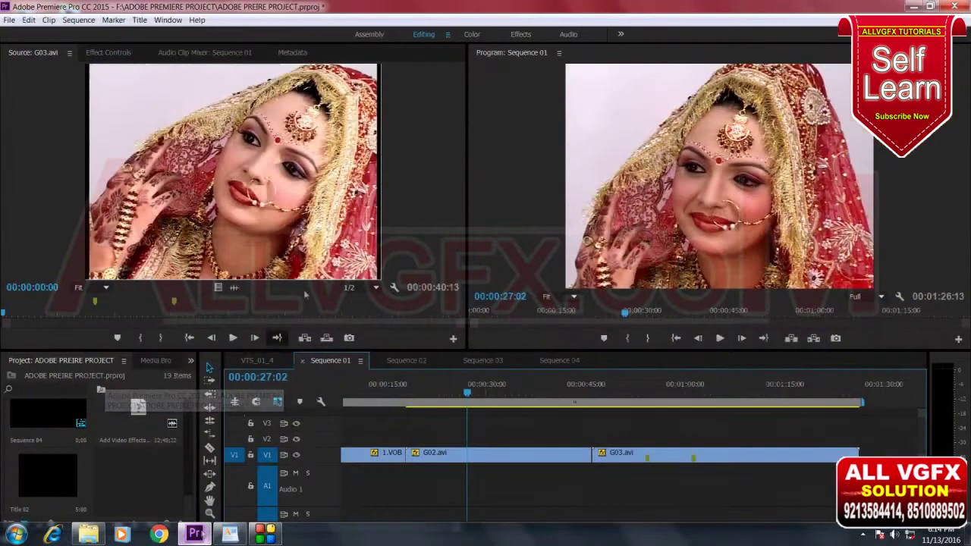
drag(374, 401, 430, 406)
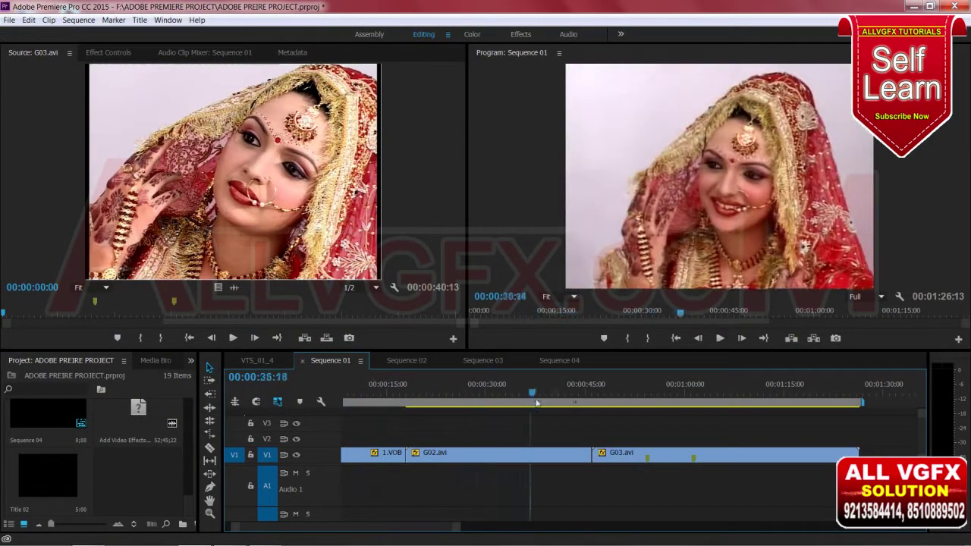
mouse_move(430, 405)
mouse_down()
mouse_move(681, 406)
mouse_move(368, 406)
mouse_move(433, 409)
mouse_up()
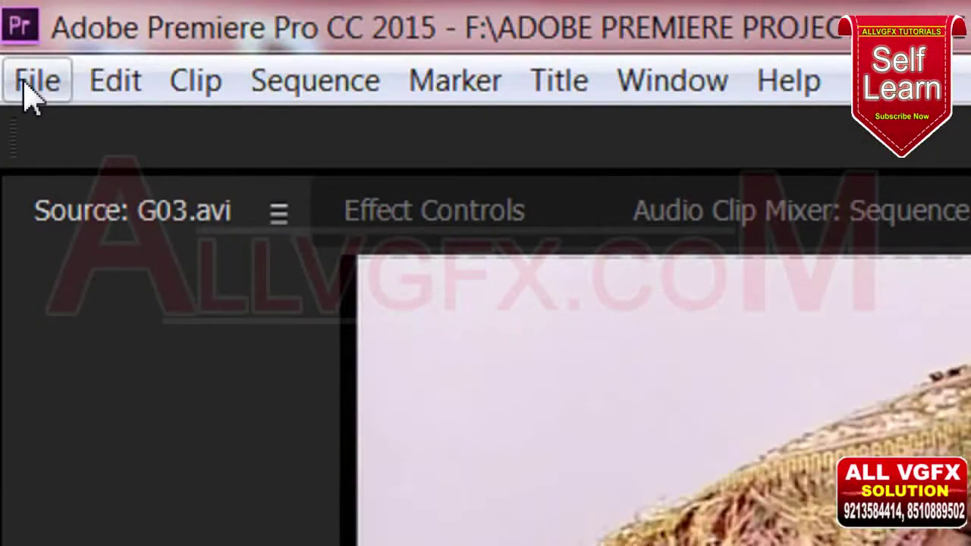
Create a new title named sunil at 720×576, 25.00fps via File > New > Title
click(28, 85)
mouse_move(98, 144)
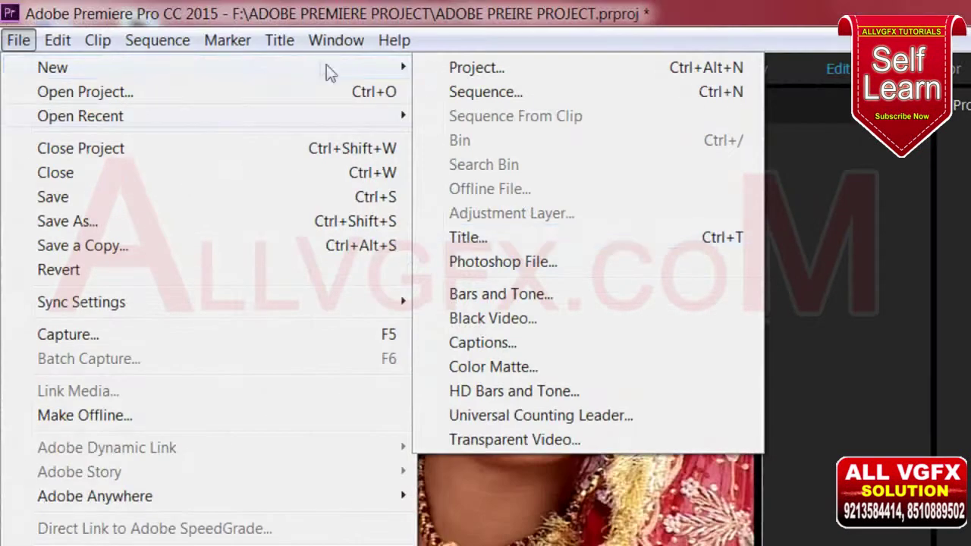
mouse_move(275, 46)
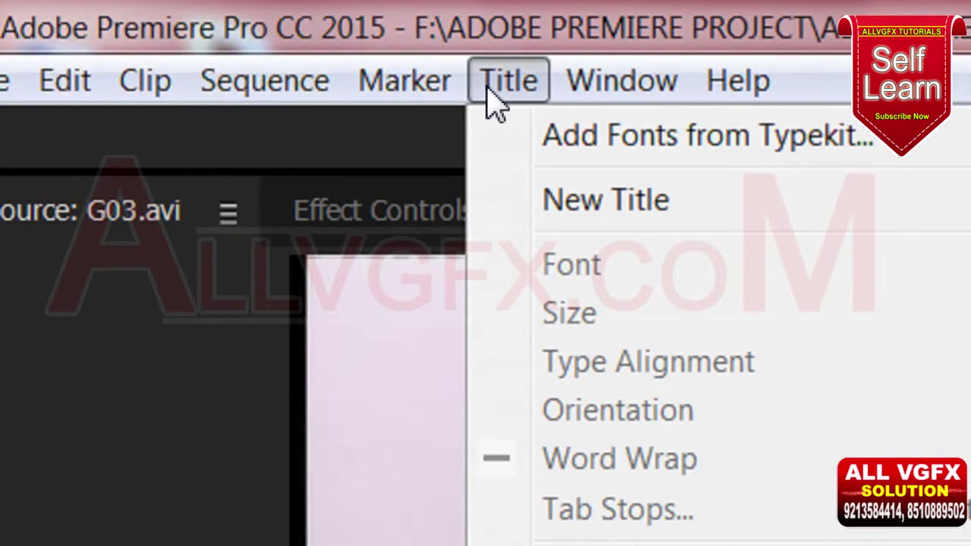
mouse_move(700, 221)
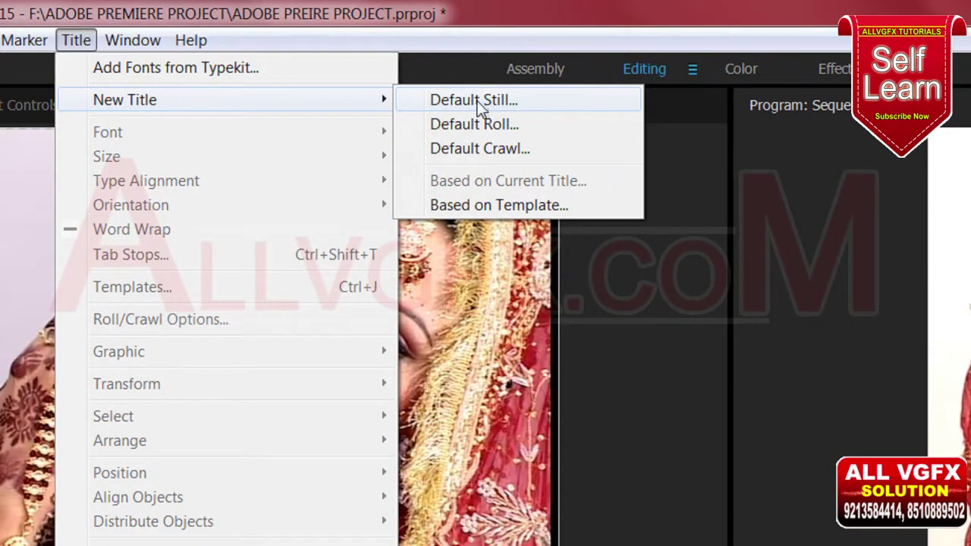
mouse_move(5, 53)
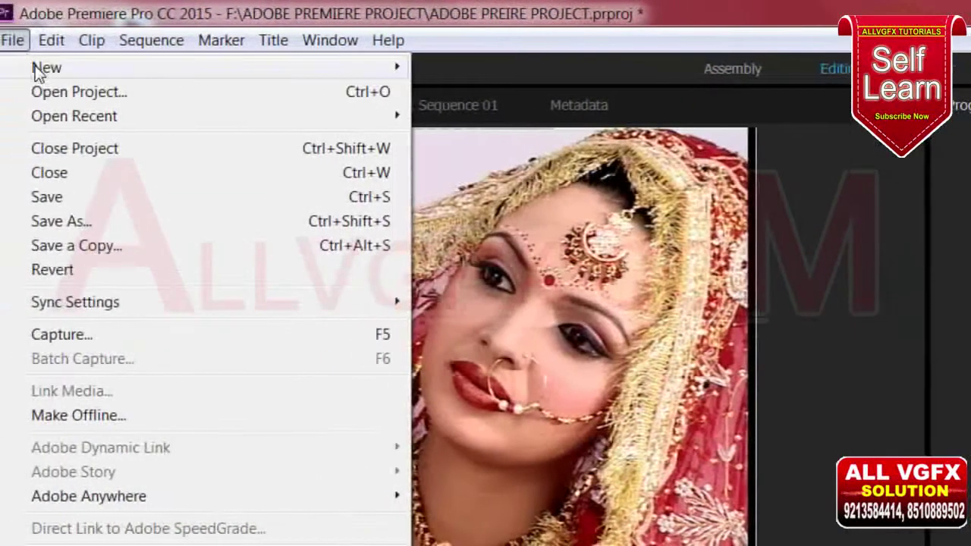
mouse_move(30, 70)
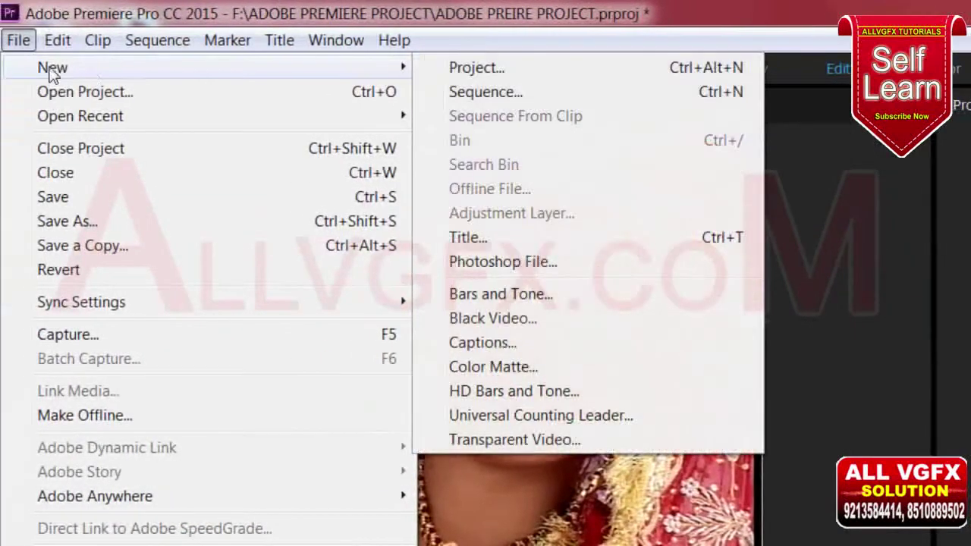
click(472, 242)
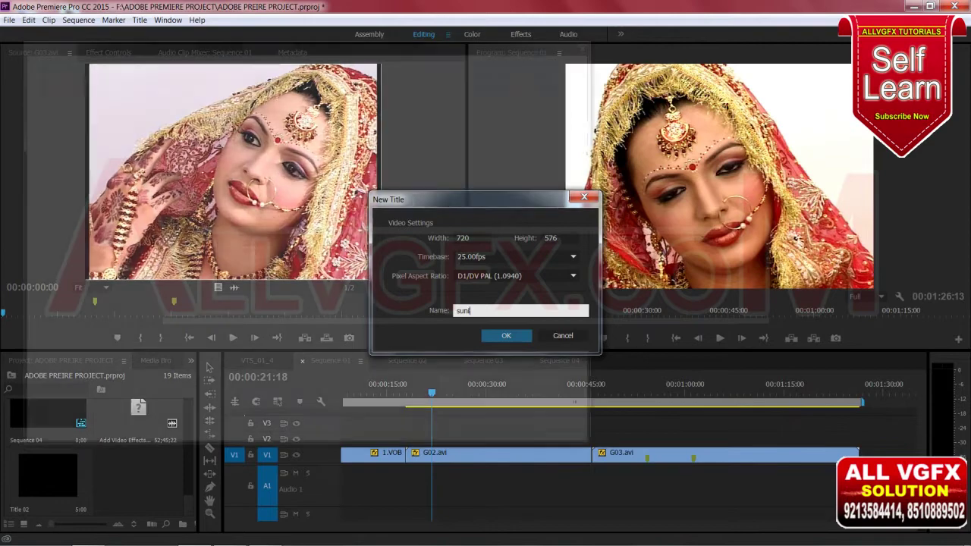
Confirm the sunil title, enlarge the Titler window and select the Type Tool
key(Return)
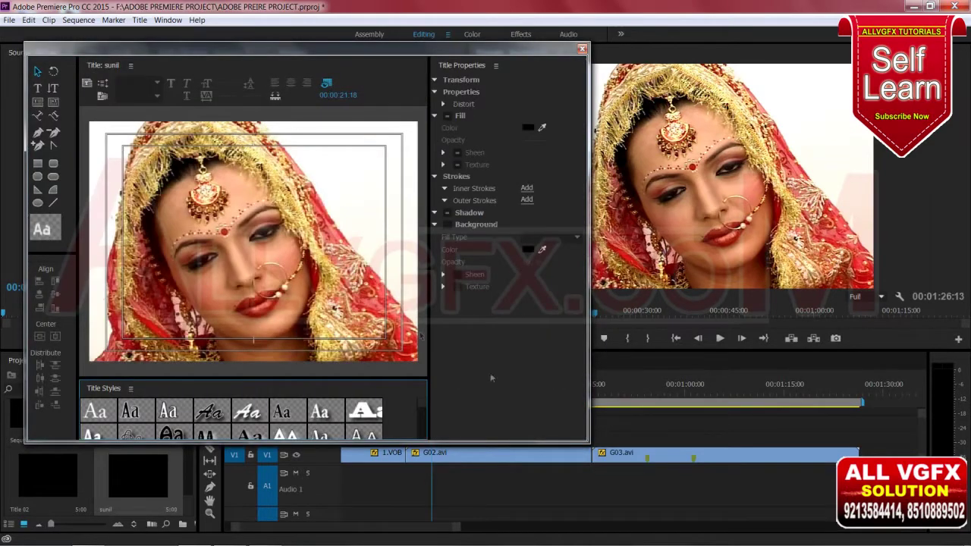
drag(588, 441, 729, 483)
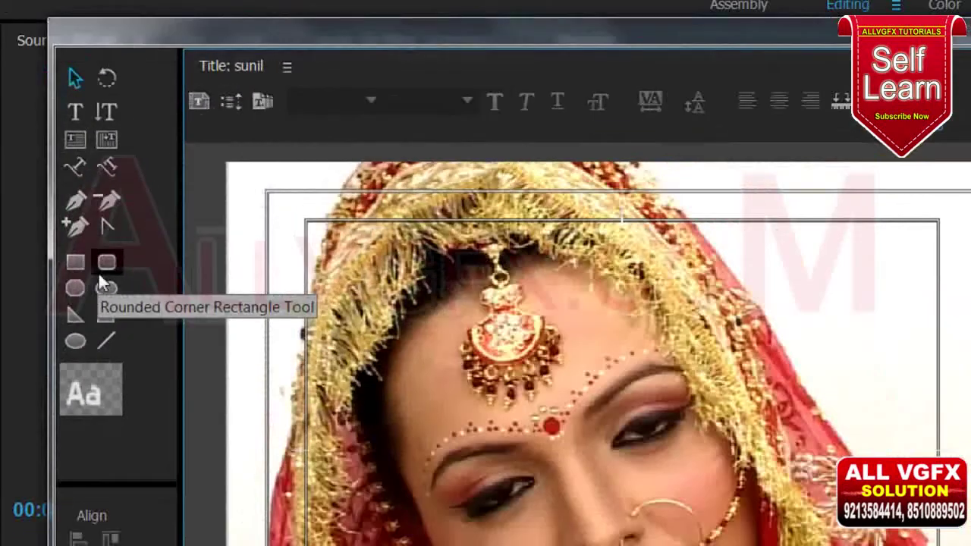
click(76, 113)
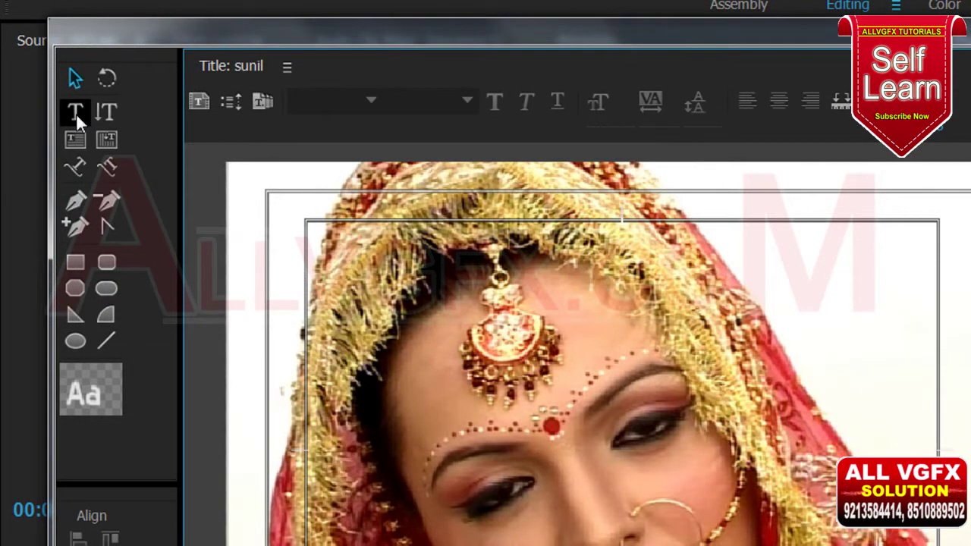
click(76, 113)
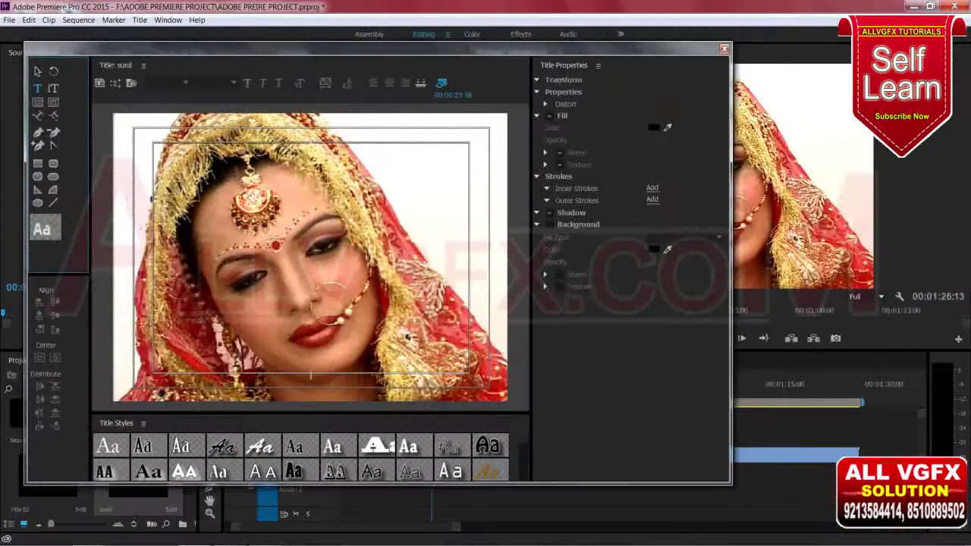
Type 'sunil Wed Anita' on the canvas and drag it down to X 404.6, Y 459.6
click(187, 288)
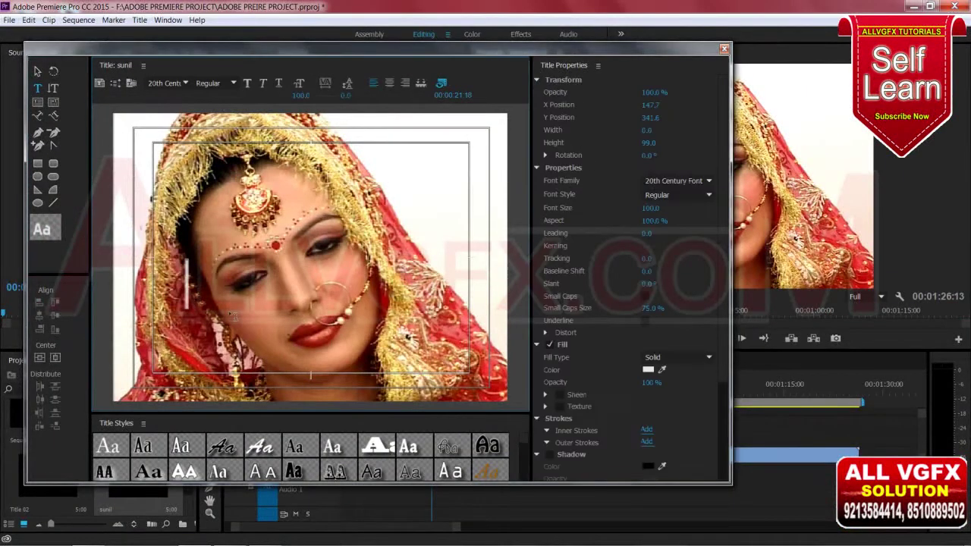
text(sunil We)
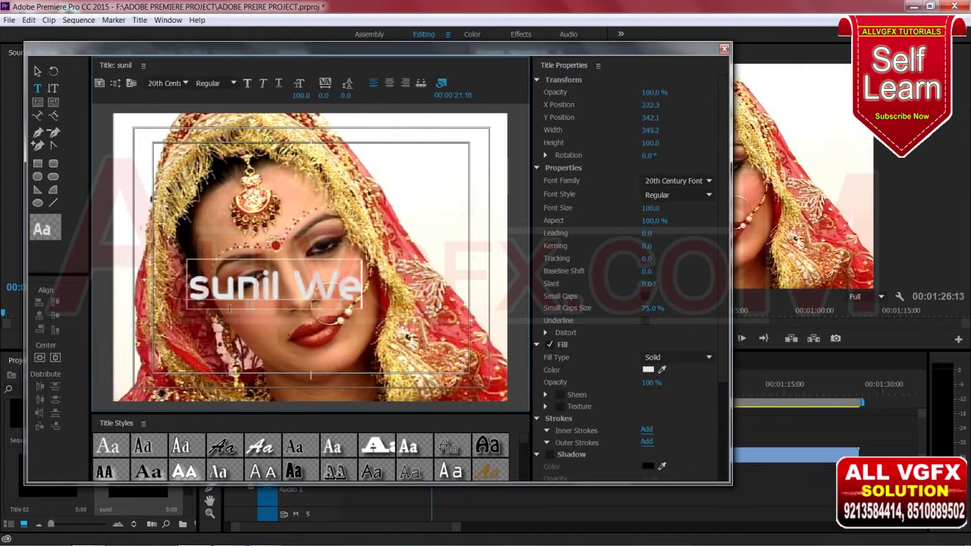
text(d)
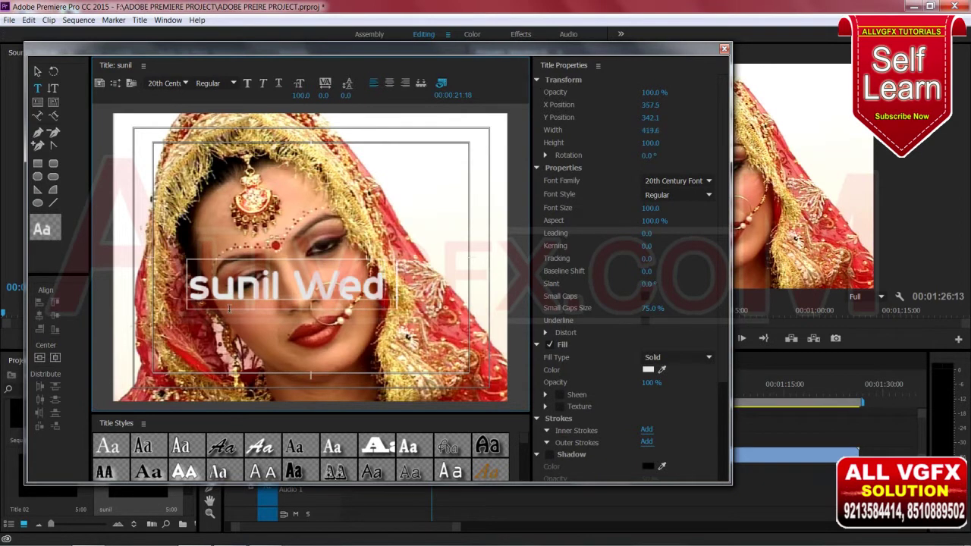
text( Anita)
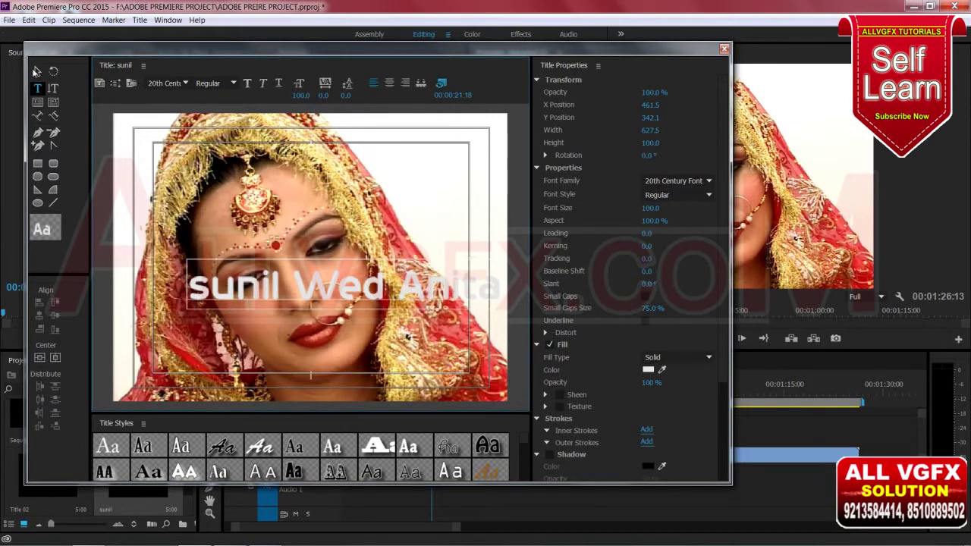
click(36, 70)
drag(326, 278, 329, 368)
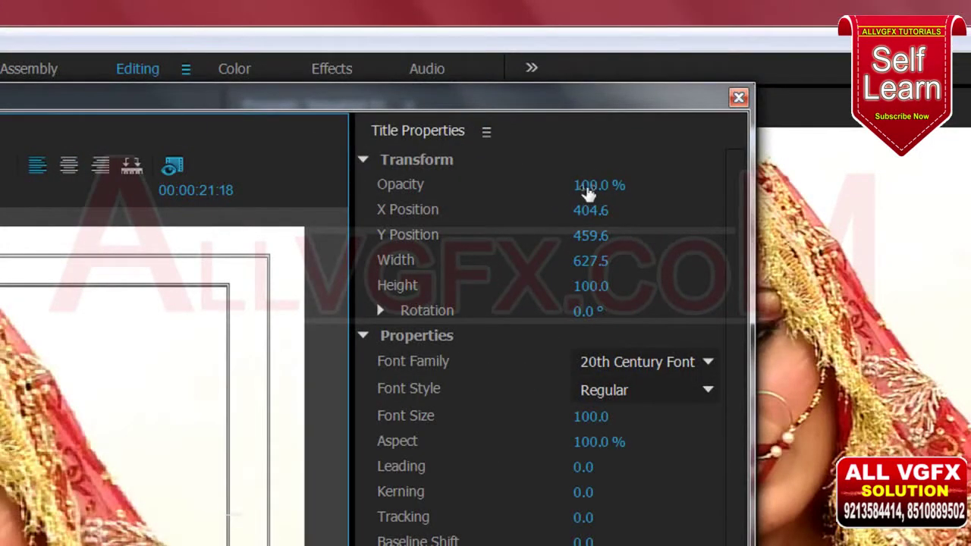
Test the opacity, shift the caption left to X 374.6 and lower Aspect to 97.8%
drag(591, 195, 582, 194)
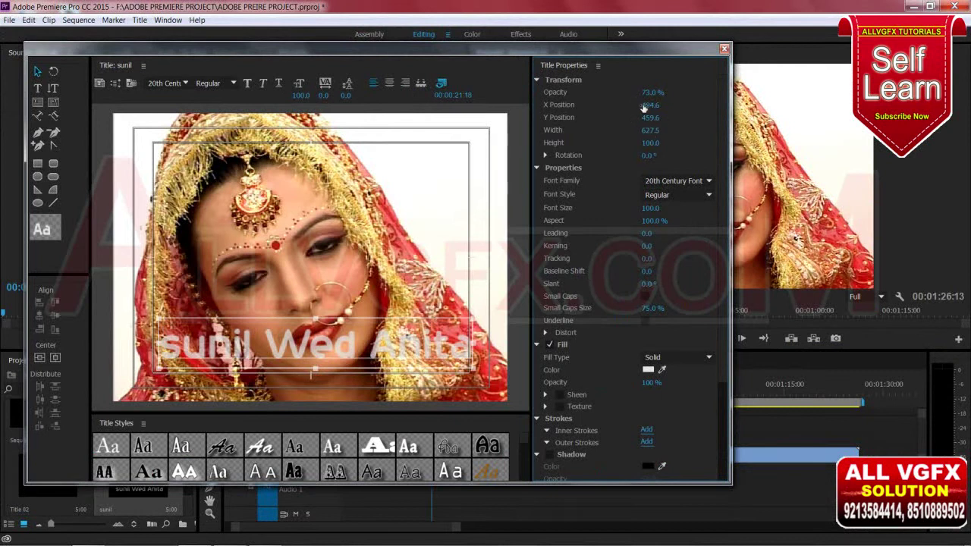
mouse_move(643, 108)
mouse_down()
mouse_move(622, 107)
mouse_move(644, 107)
mouse_up()
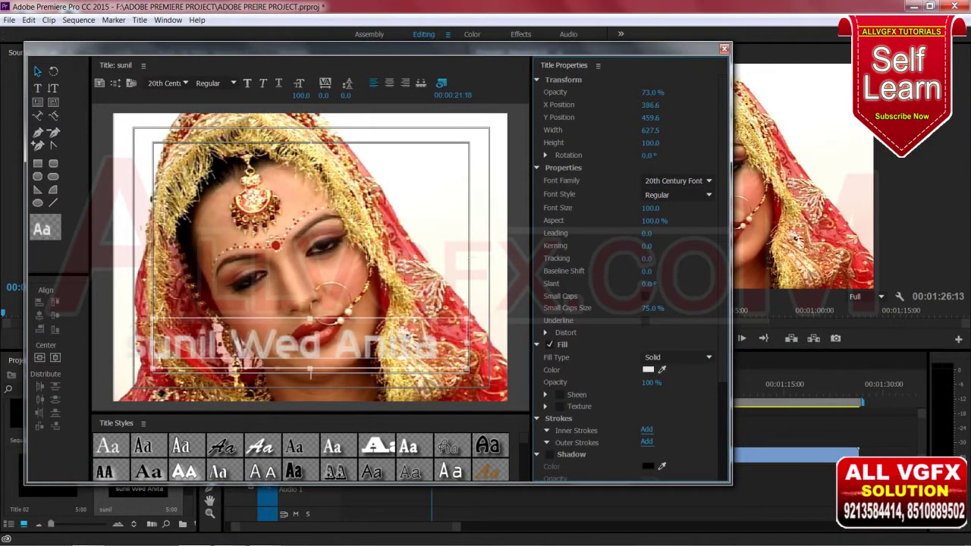
drag(644, 105, 671, 94)
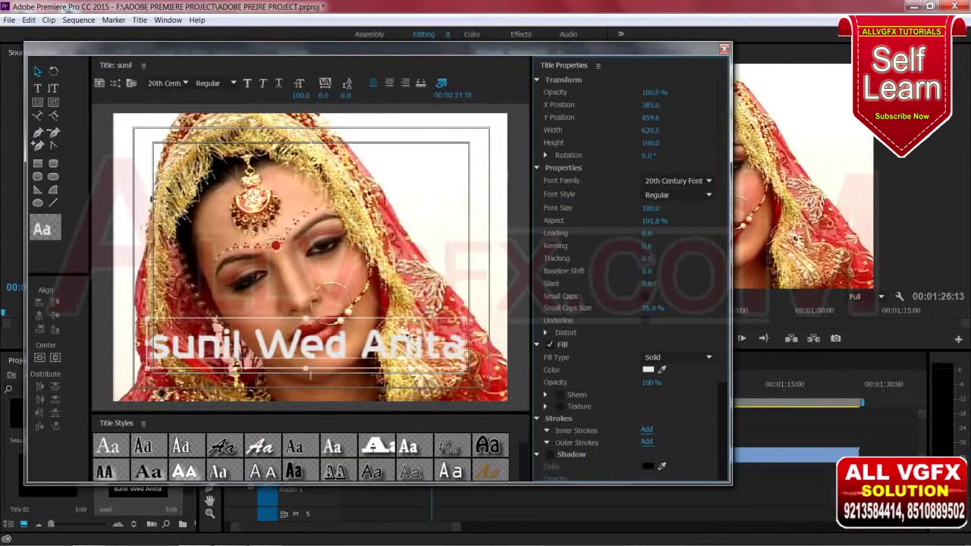
drag(653, 220, 633, 220)
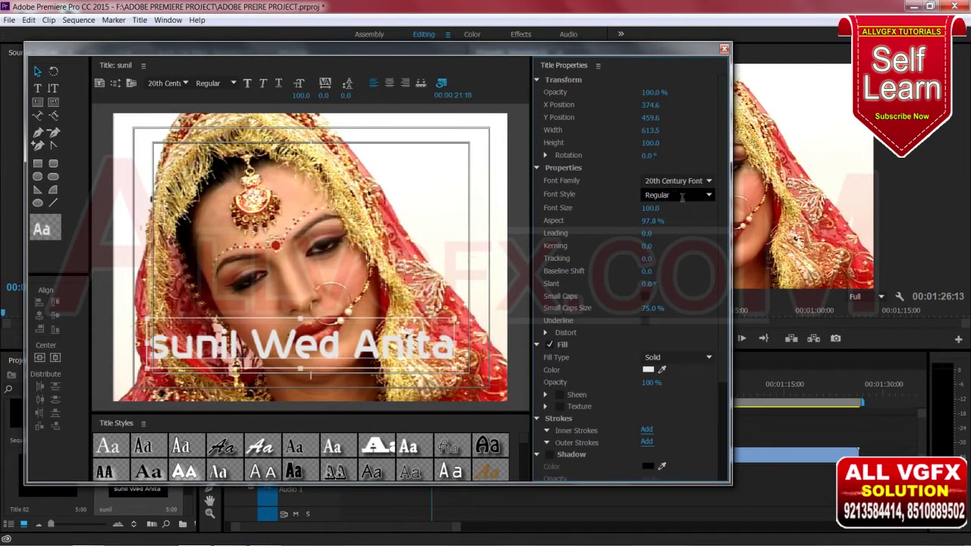
Try the Bold and Bold Italic styles, then set the font family to Amanda
click(708, 196)
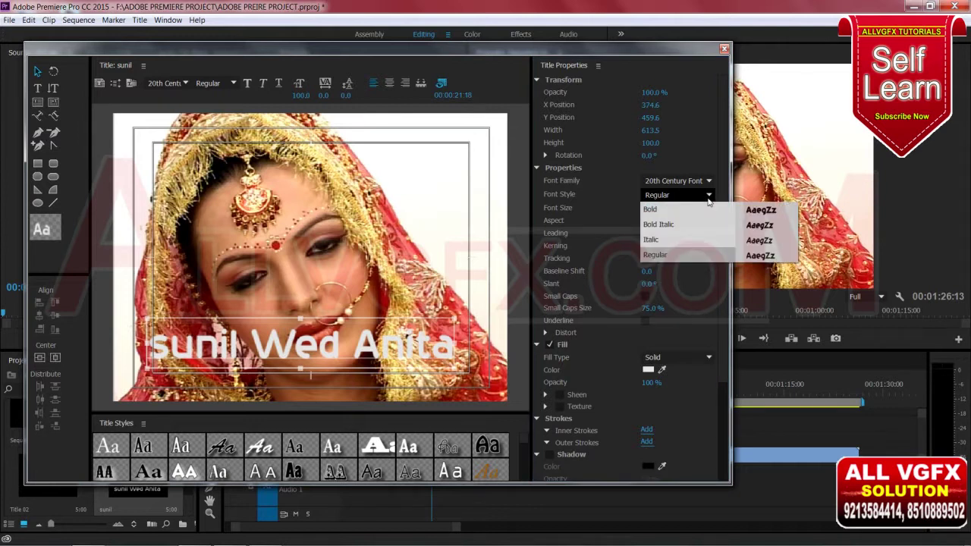
click(659, 210)
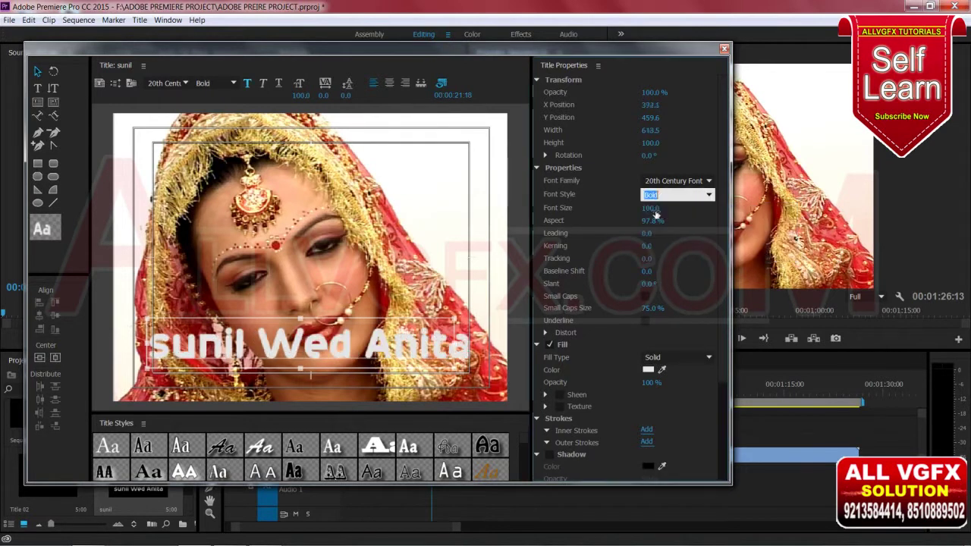
click(710, 197)
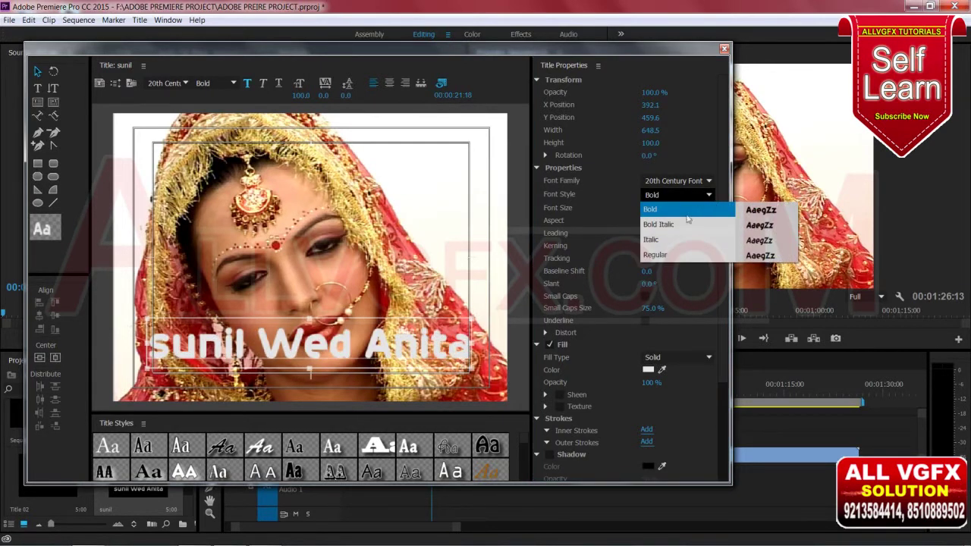
click(686, 223)
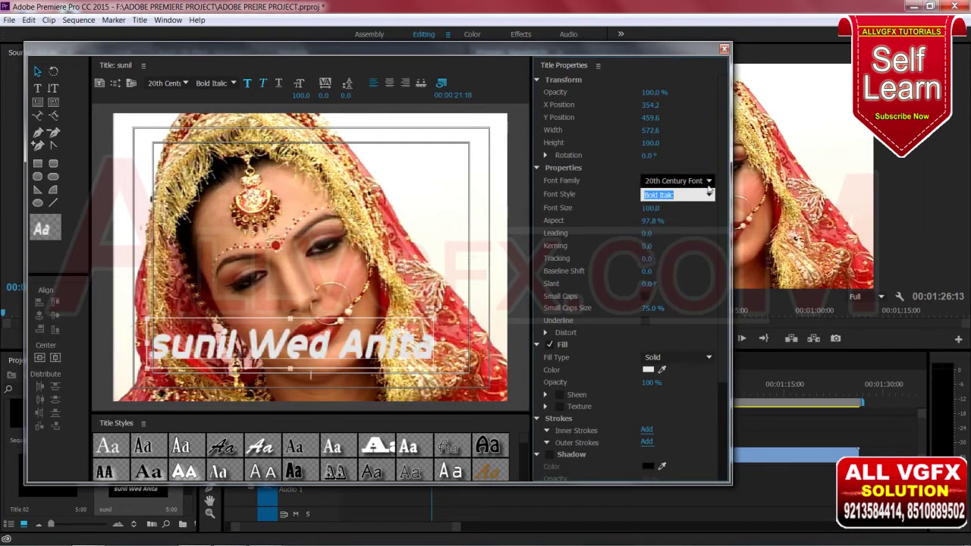
click(701, 180)
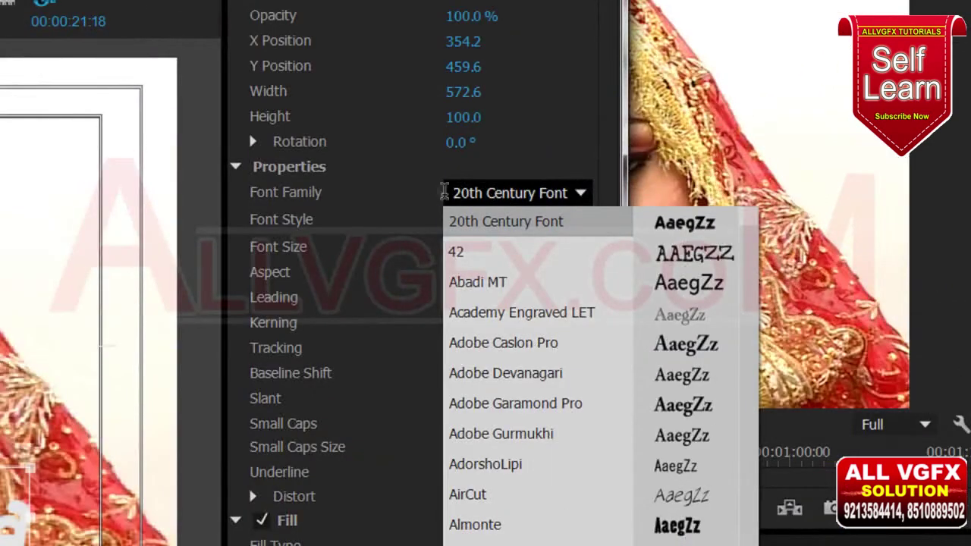
click(462, 154)
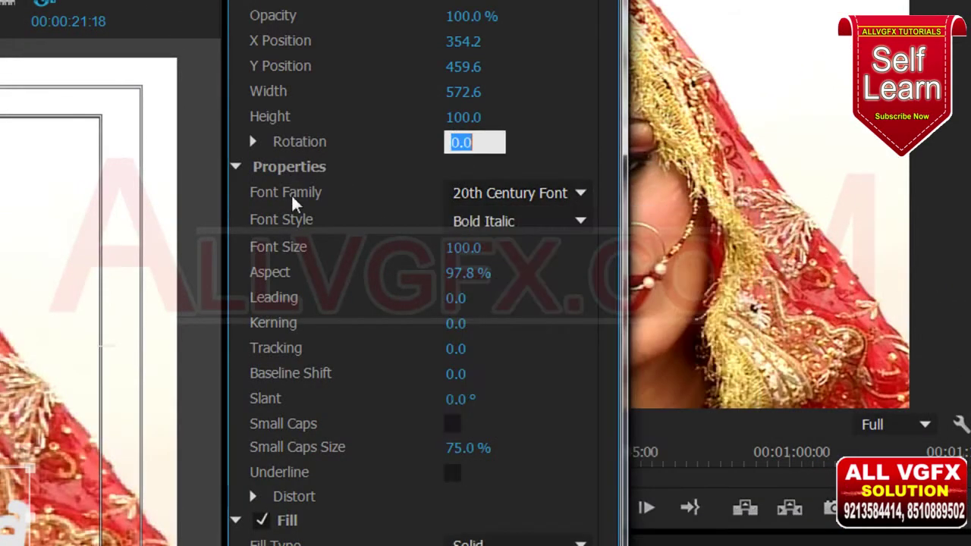
click(581, 196)
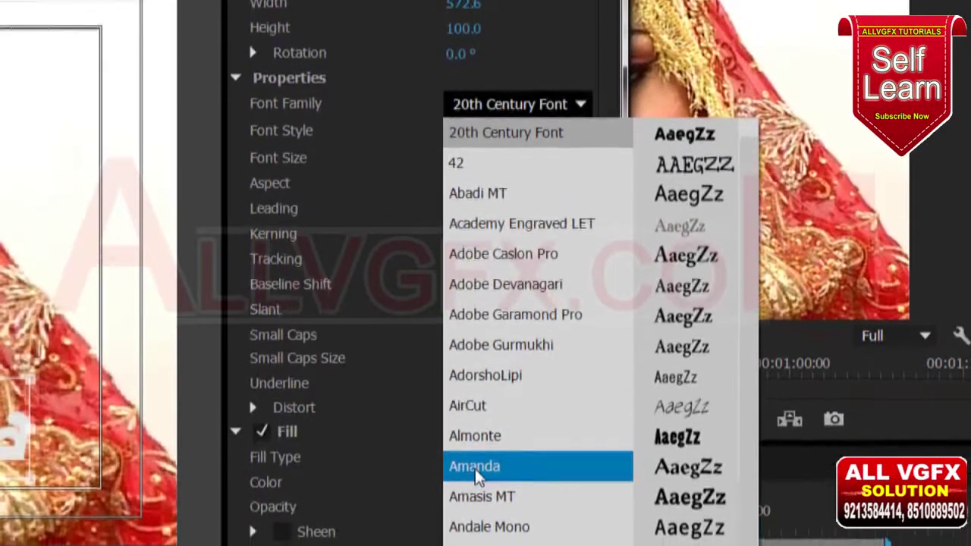
click(475, 466)
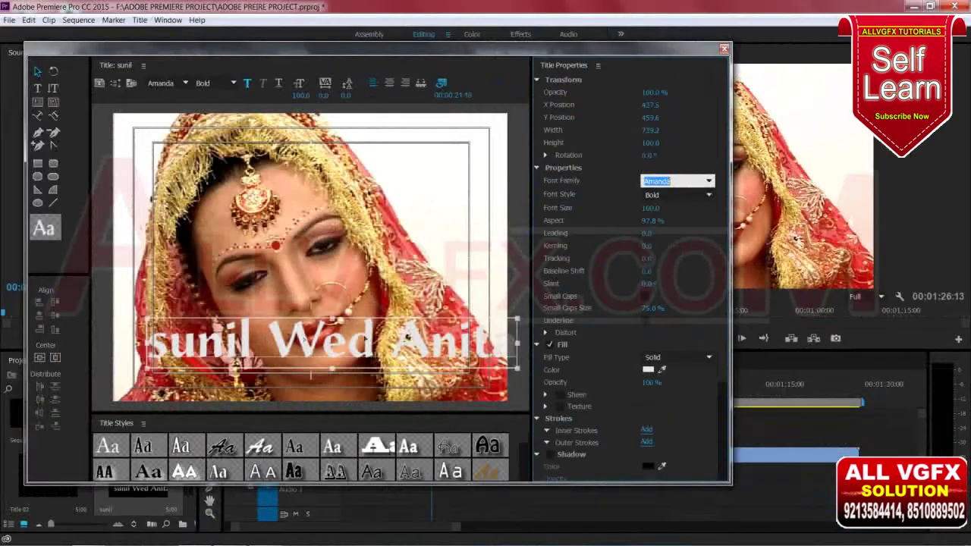
Lower Aspect to 85.2%, nudge the caption to X 397.7 and place the cursor in the text
drag(652, 220, 630, 220)
drag(203, 354, 205, 354)
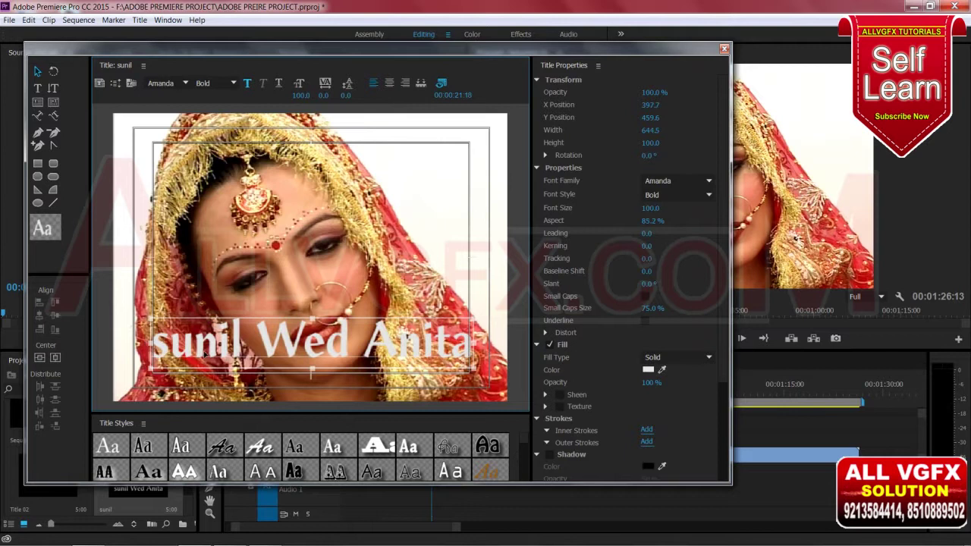
double_click(160, 349)
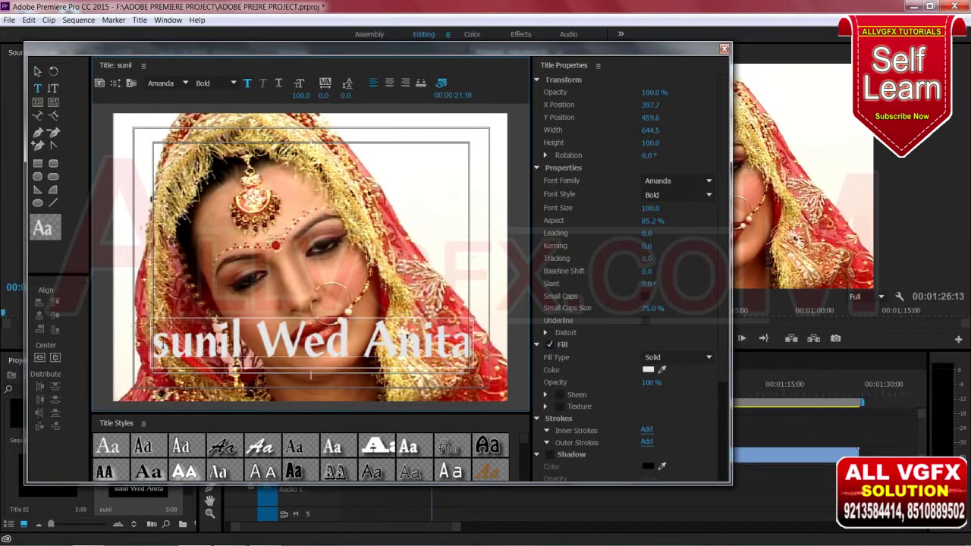
Capitalise the first letter so the caption reads 'Sunil Wed Anita'
key(Delete)
text(S)
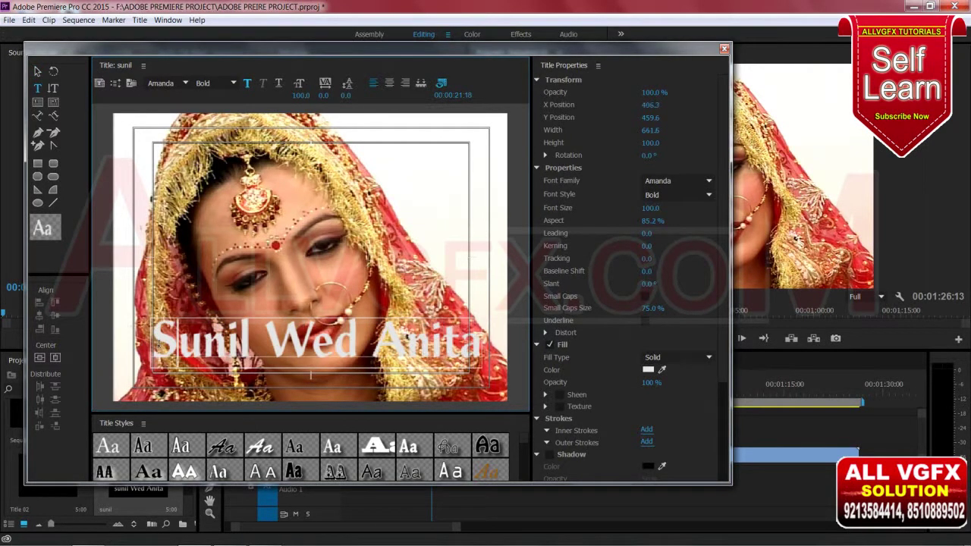
click(36, 72)
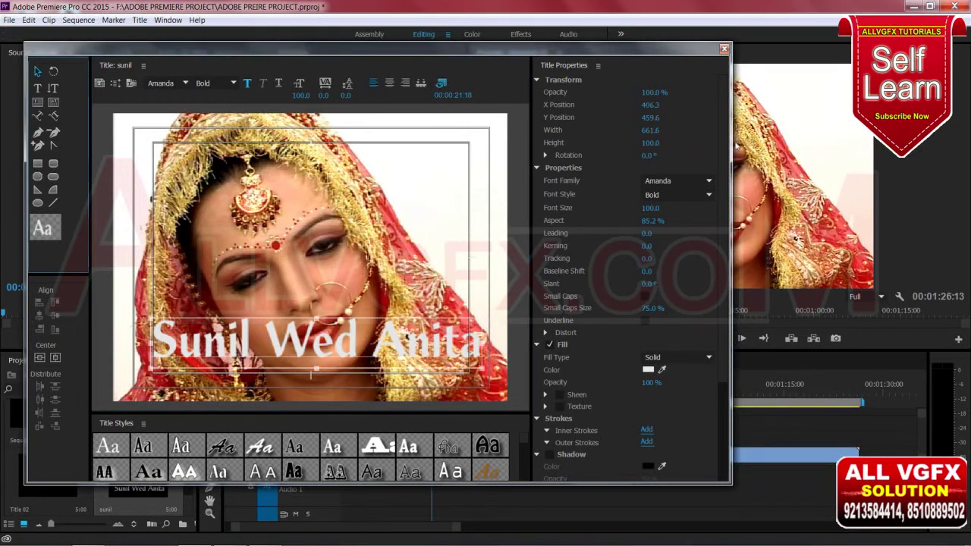
Set Leading to -8.0 and Tracking to -4.0, then scroll down to the Fill section
drag(645, 235, 649, 234)
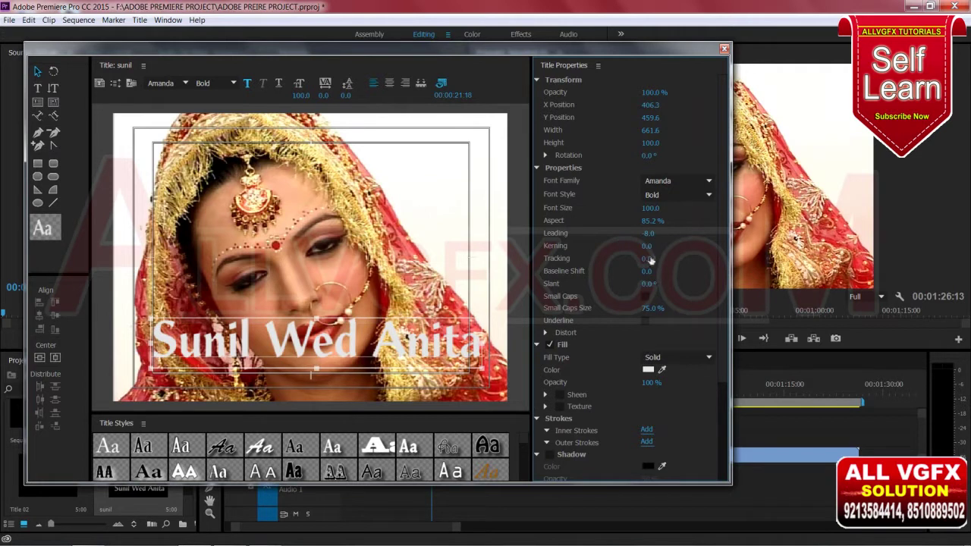
drag(645, 265, 650, 258)
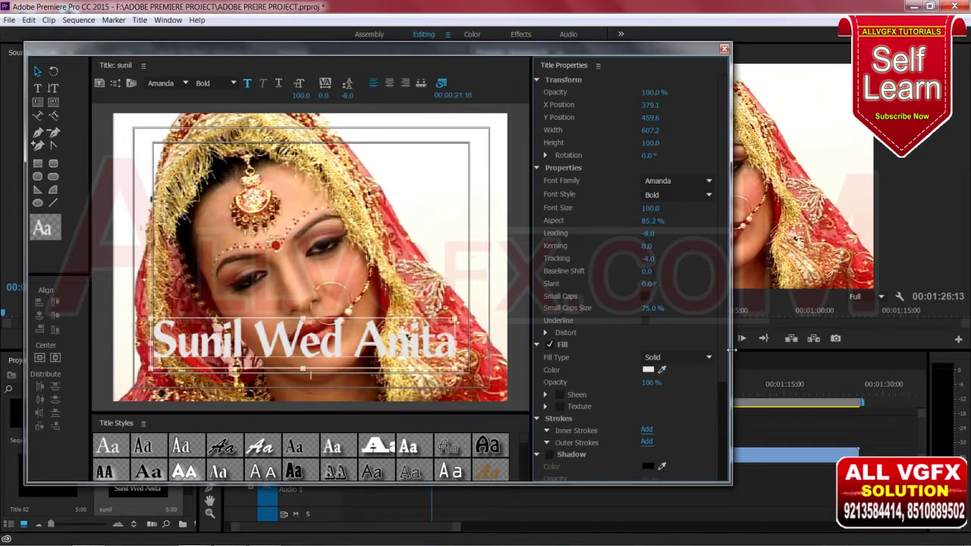
drag(720, 347, 715, 429)
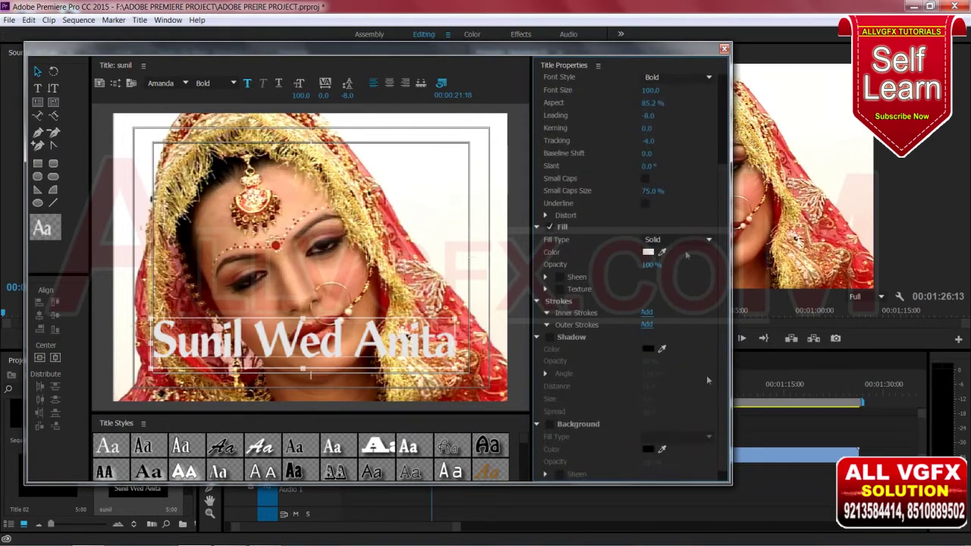
Try black and dark red (6C0202) fills, then give the caption a bright red fill
click(647, 252)
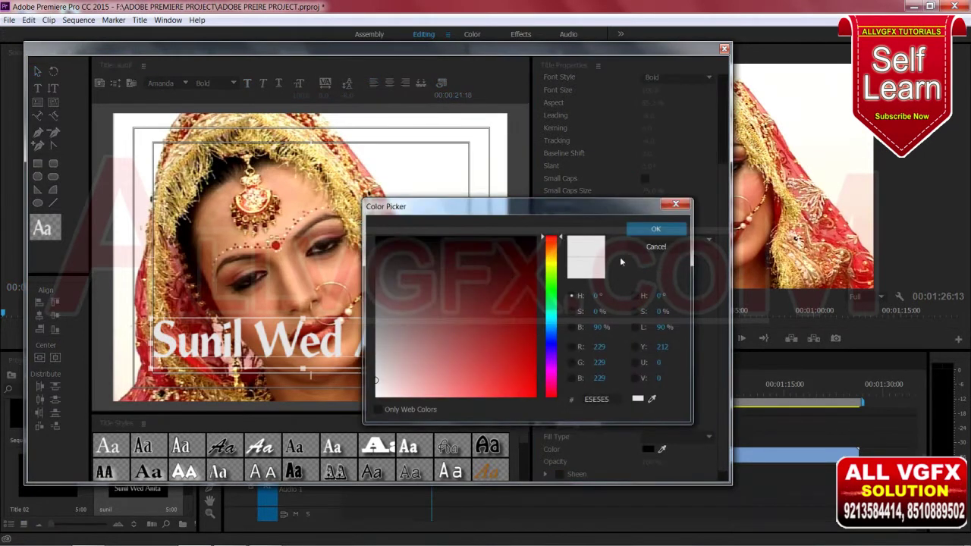
click(660, 247)
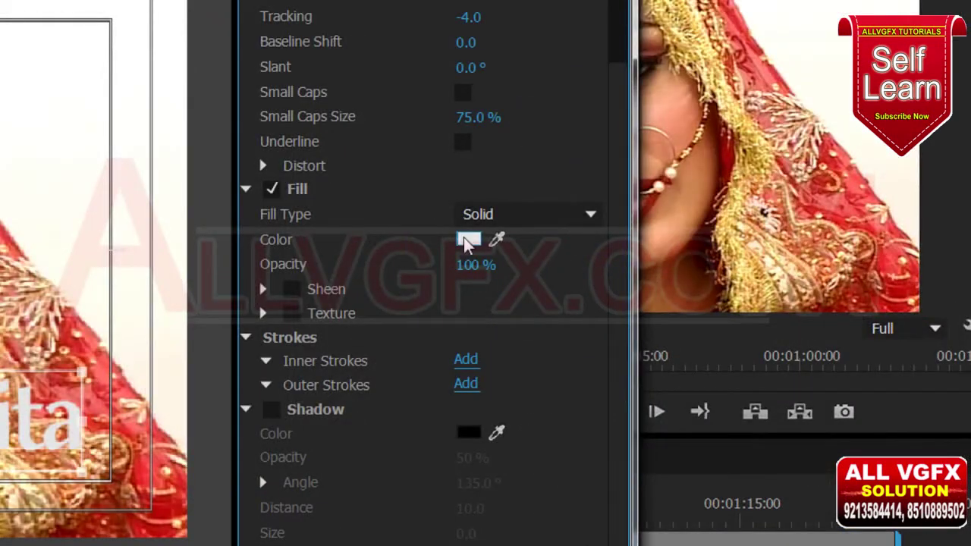
click(463, 237)
click(240, 207)
click(461, 194)
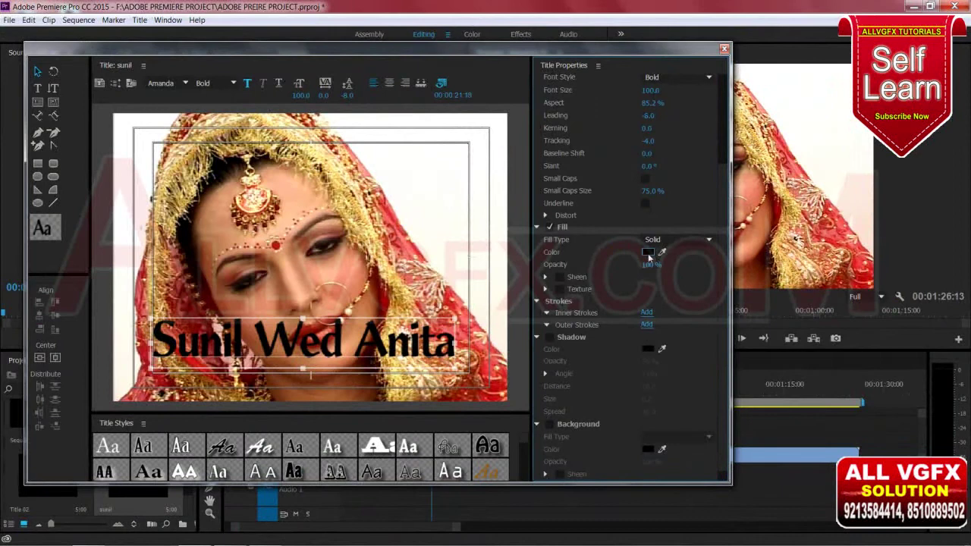
click(647, 253)
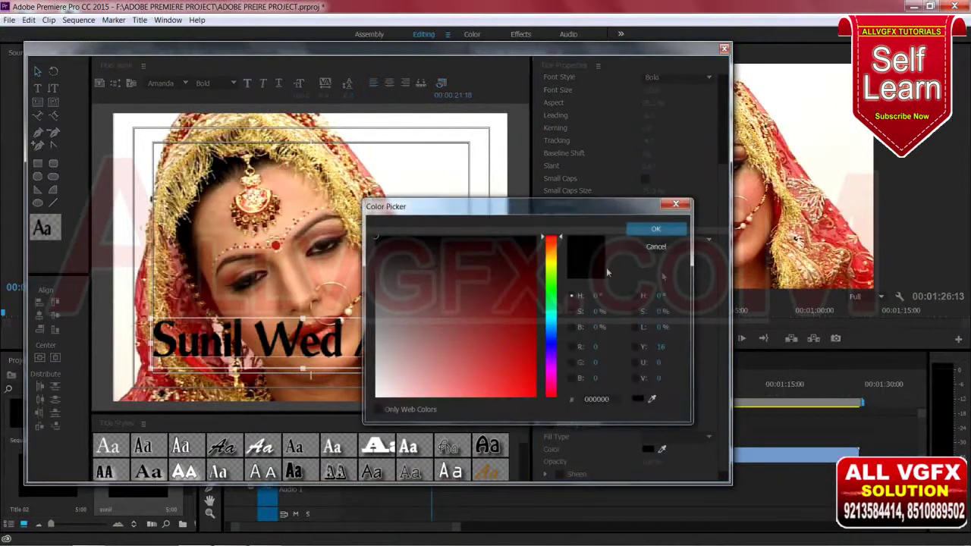
click(528, 302)
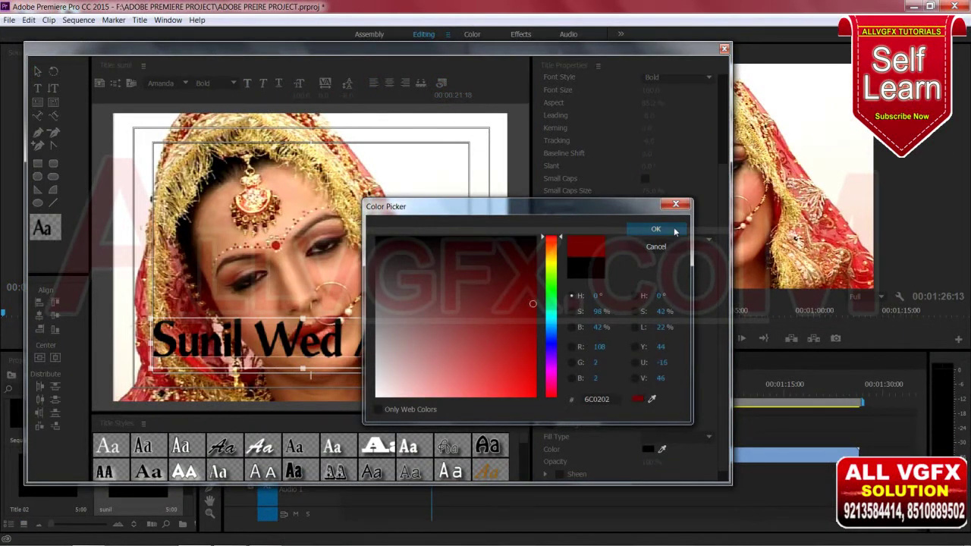
click(674, 230)
click(647, 252)
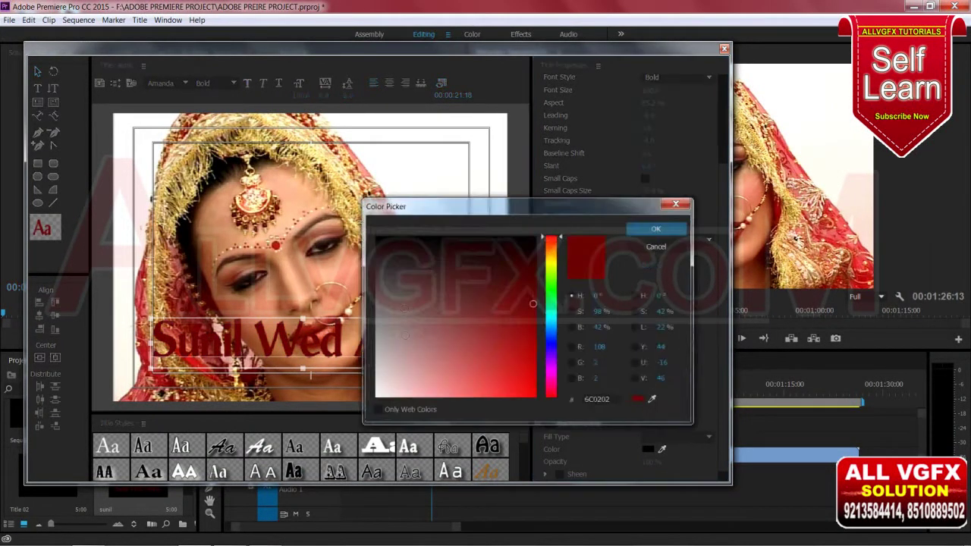
click(654, 229)
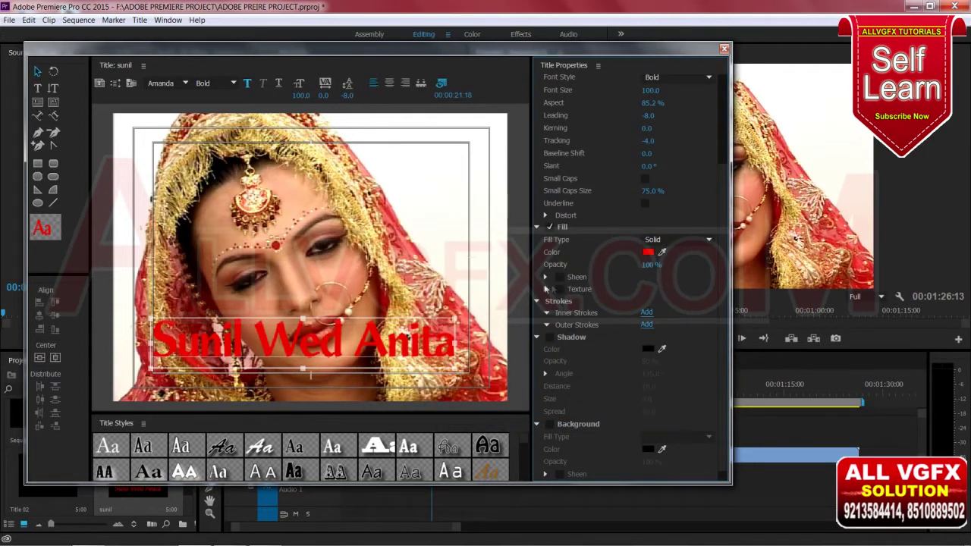
Add an Edge-type inner stroke and set its size to 13.0
click(645, 313)
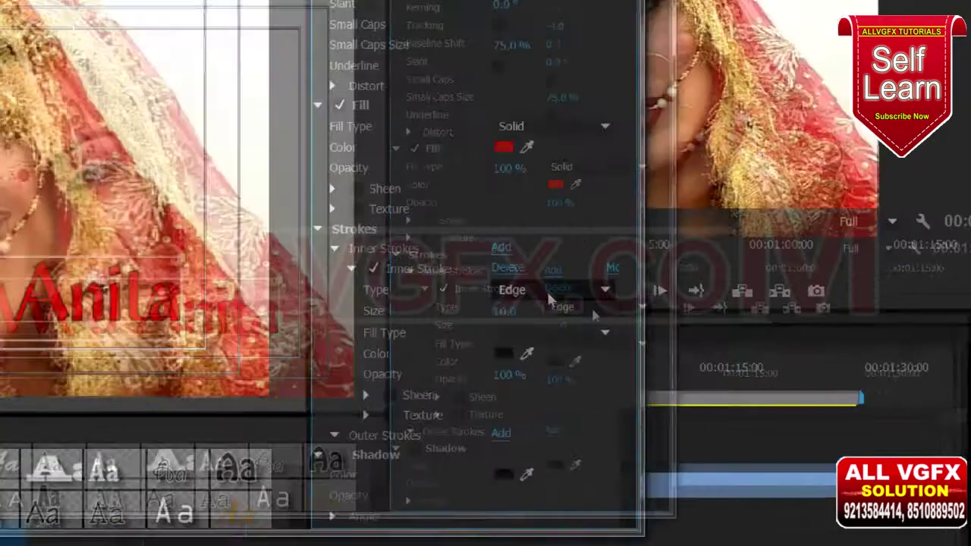
click(673, 339)
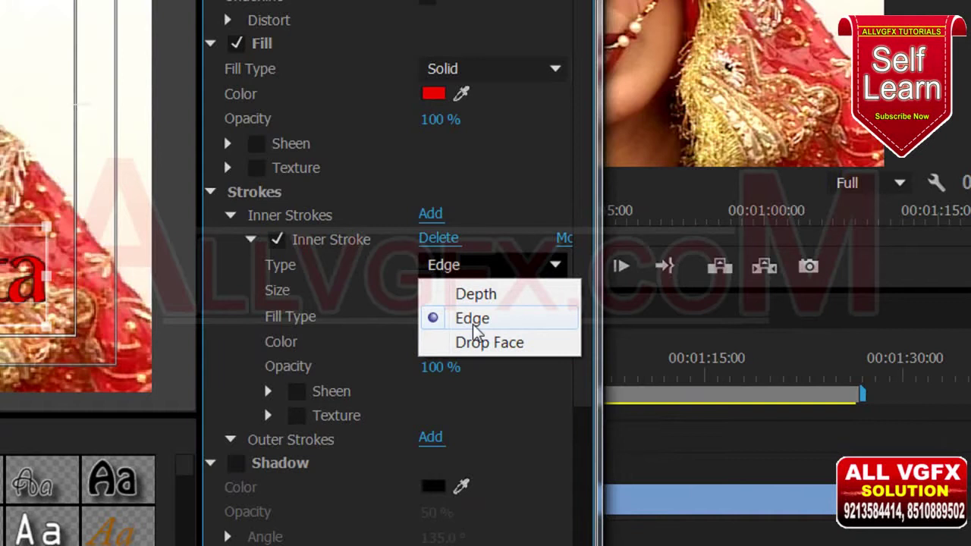
click(491, 196)
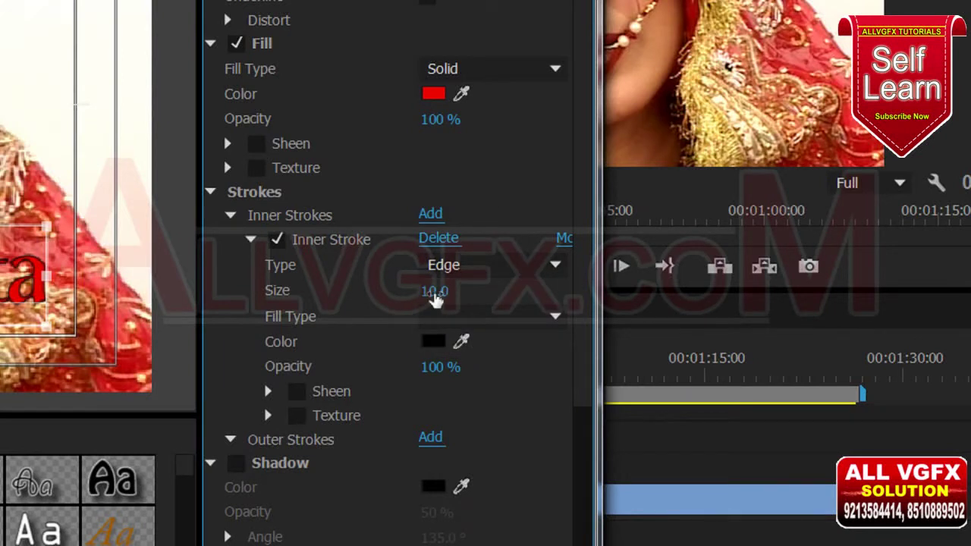
drag(435, 290, 463, 290)
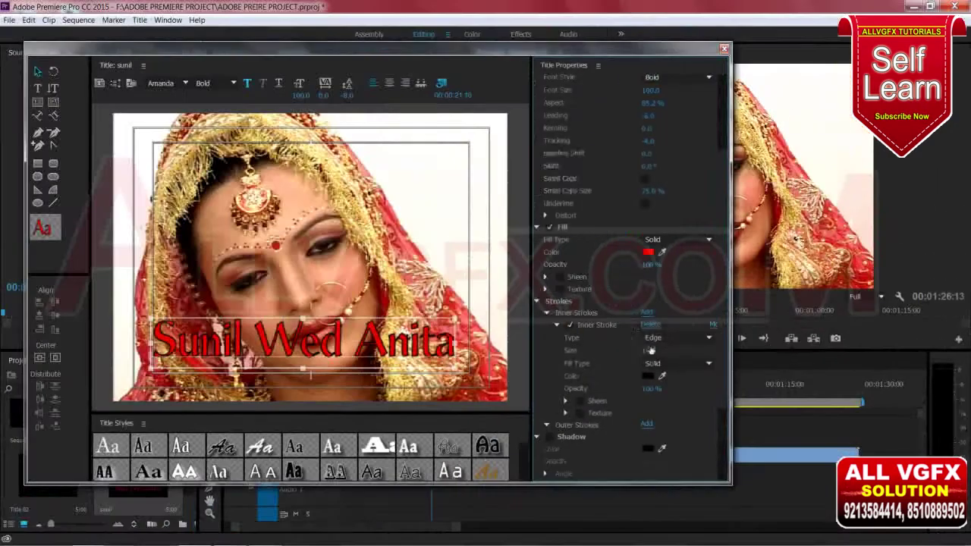
drag(648, 350, 633, 350)
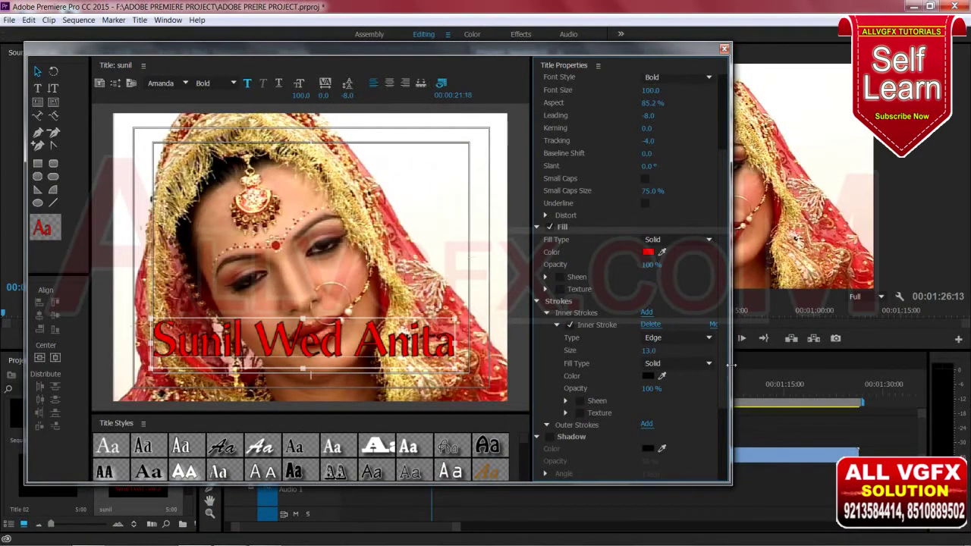
Add an outer stroke to the caption and close the title designer
scroll(726, 356, down, 3)
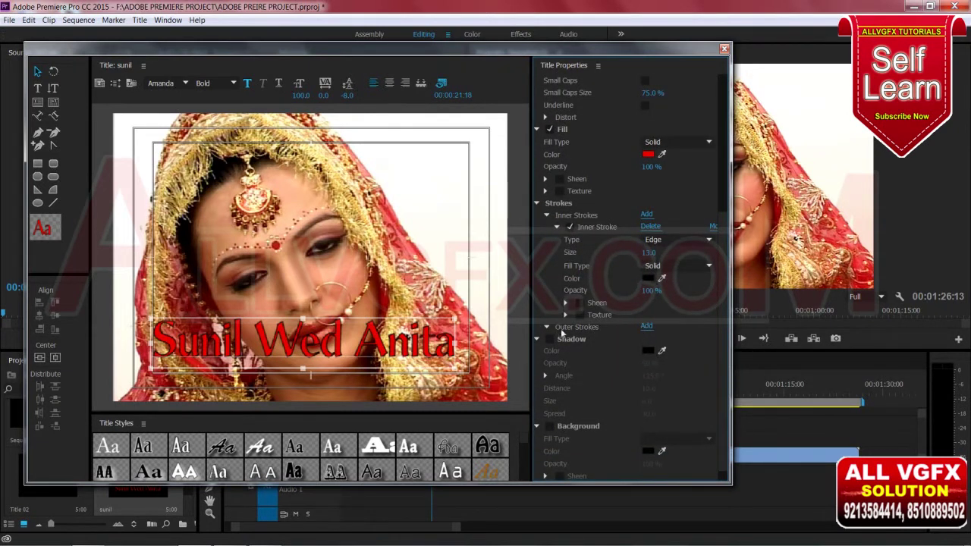
click(647, 326)
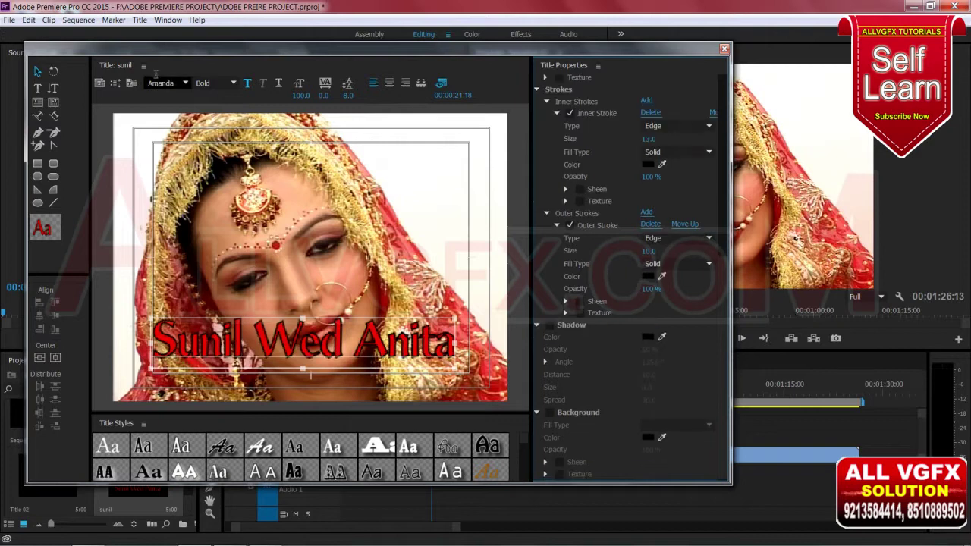
click(725, 49)
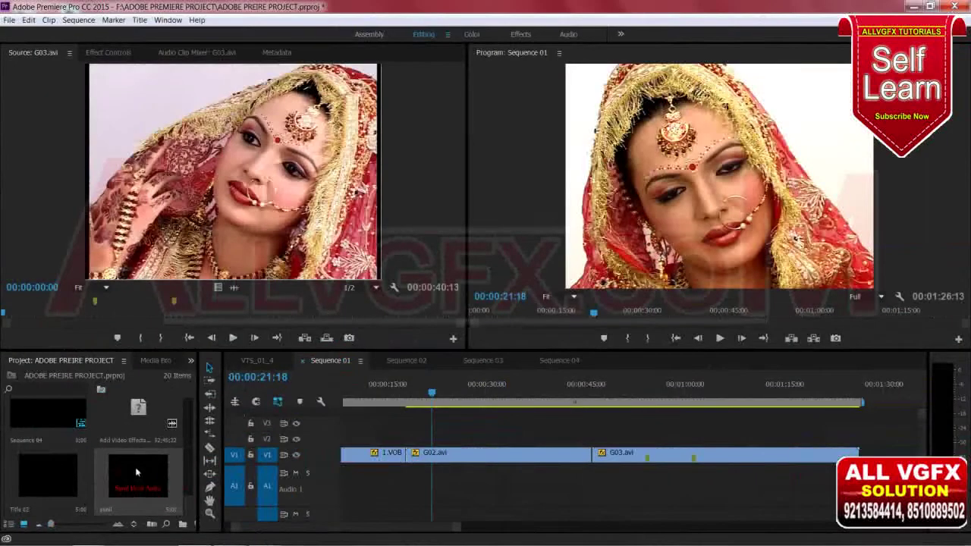
Place the sunil title on V2 above G02.avi, extend it, and preview it over the footage
drag(136, 476, 410, 439)
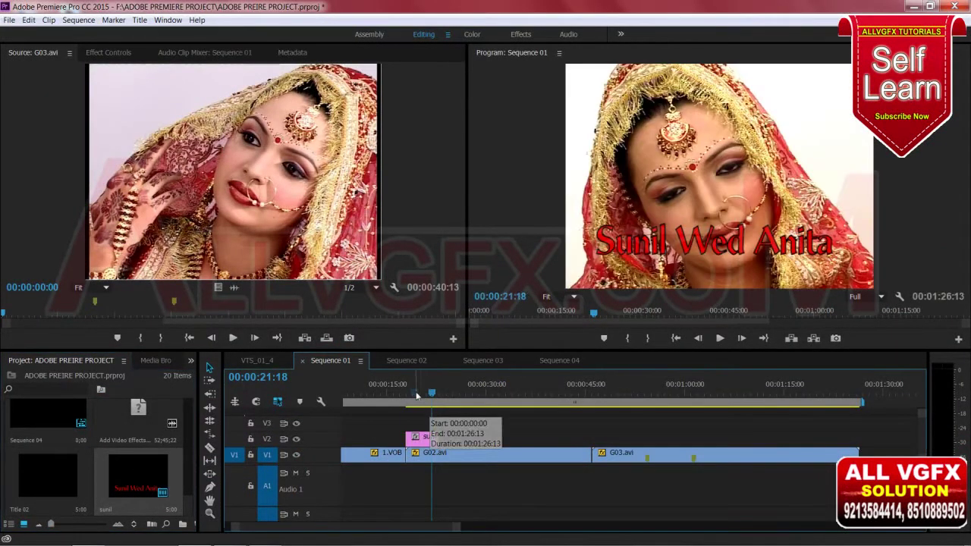
click(413, 384)
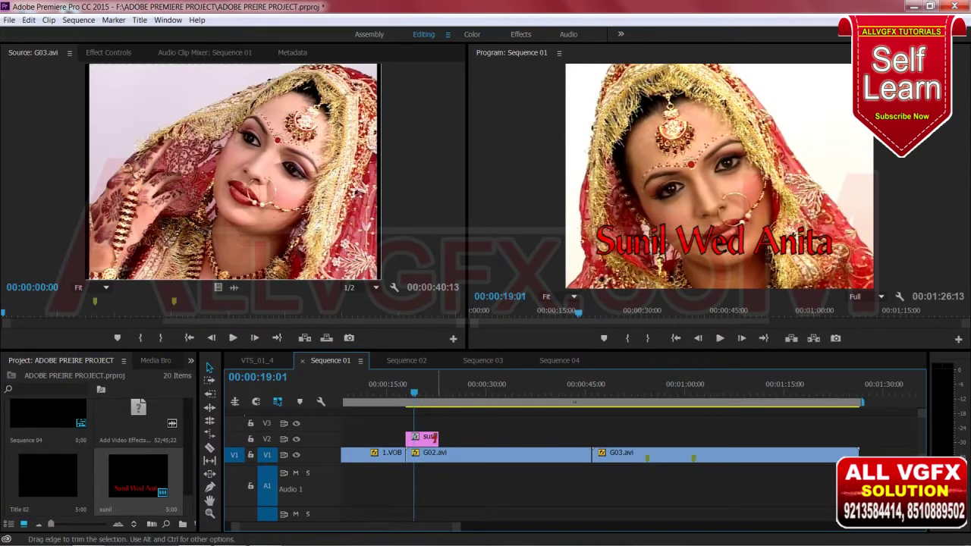
drag(438, 437, 854, 436)
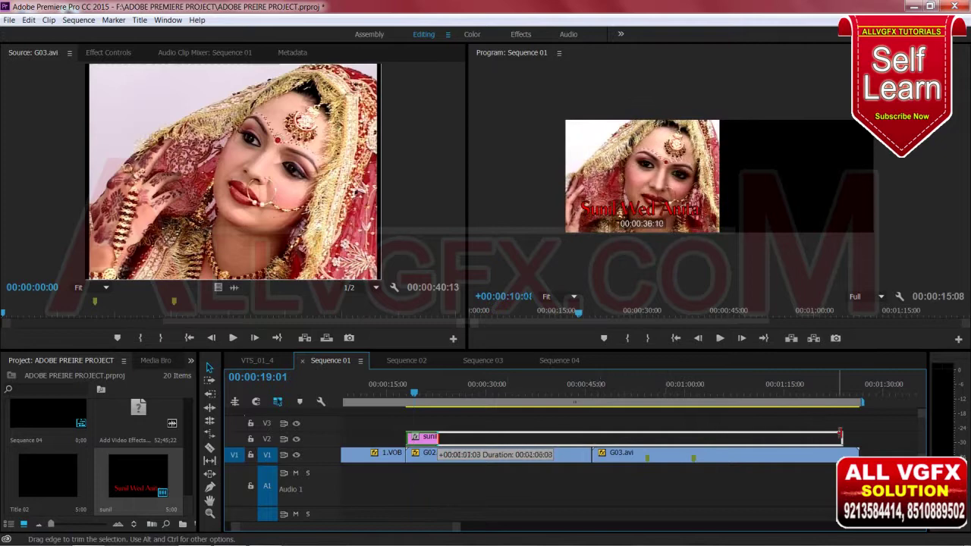
drag(516, 394, 521, 400)
drag(391, 399, 482, 420)
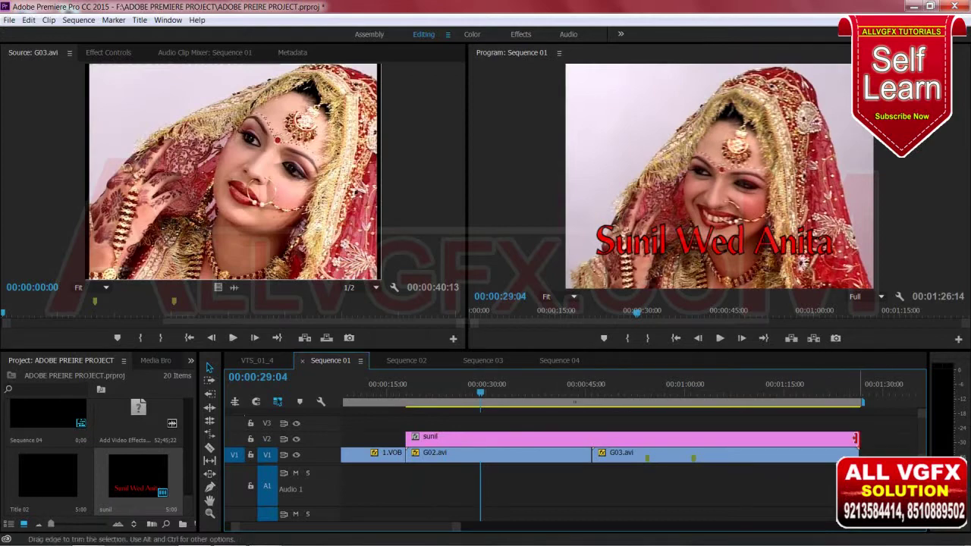
Trim the sunil title clip's end to a short span, preview it, and select the clip
drag(856, 438, 620, 436)
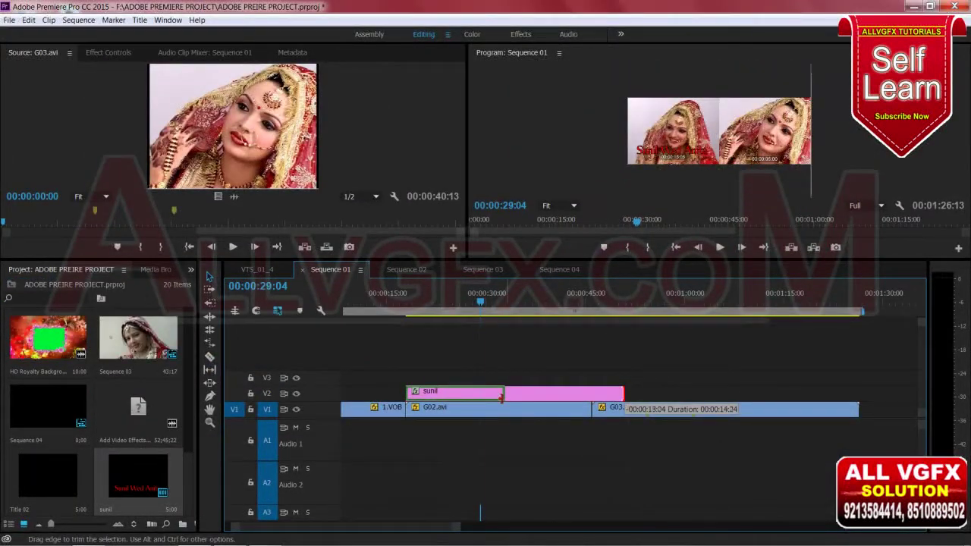
drag(623, 392, 503, 392)
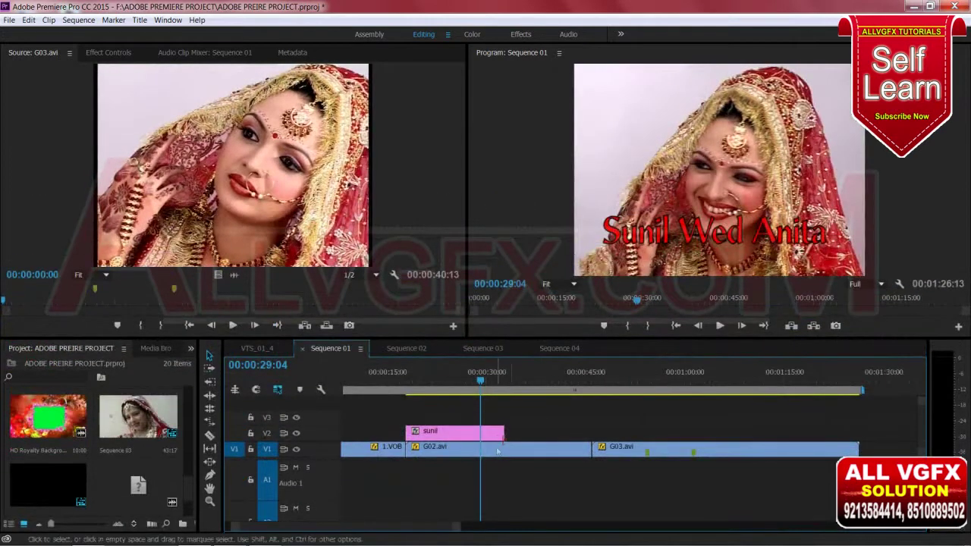
drag(499, 431, 481, 432)
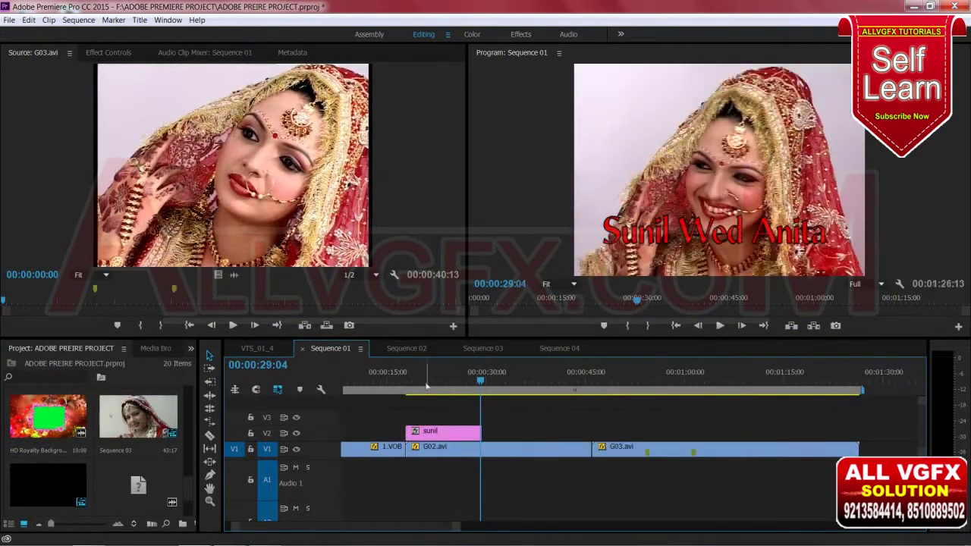
click(412, 377)
drag(427, 390, 453, 399)
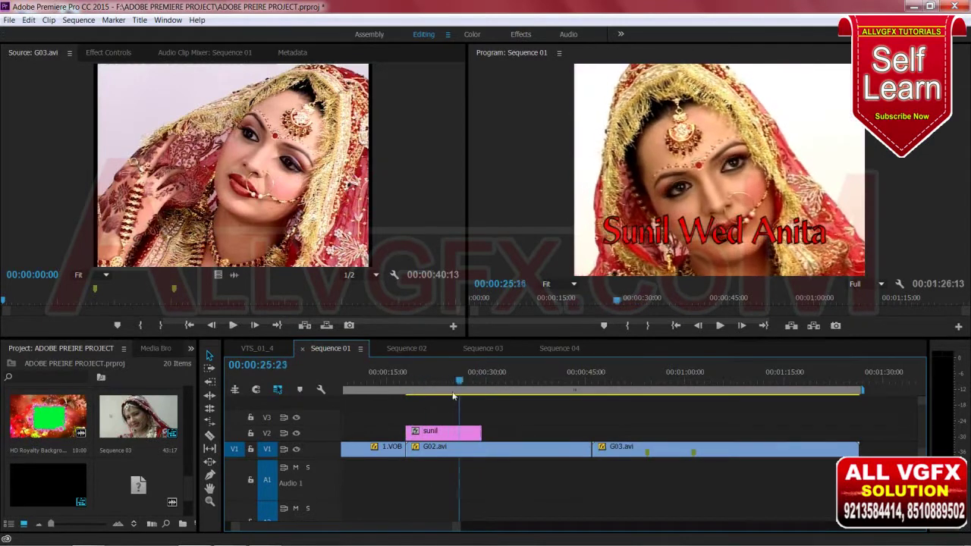
drag(453, 398, 427, 398)
click(436, 436)
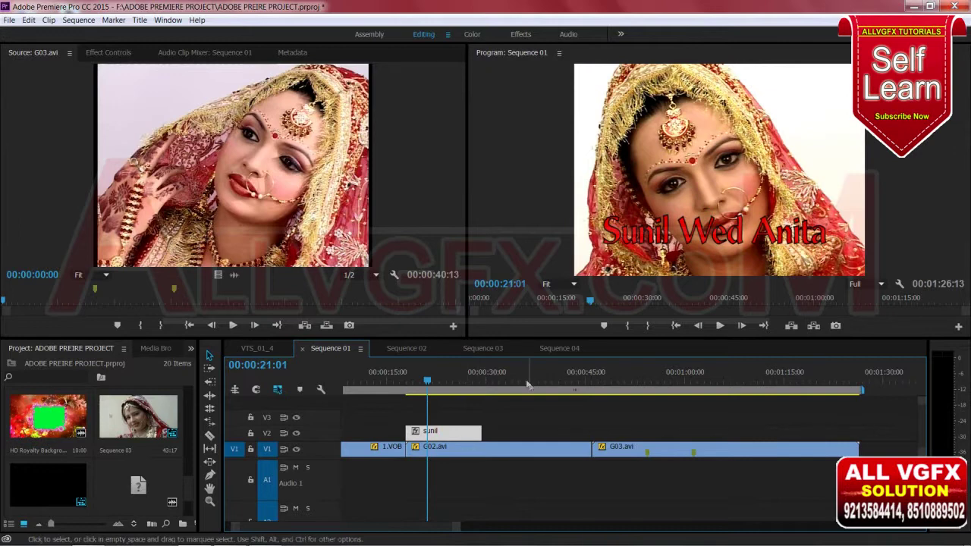
click(603, 377)
Paste a copy of the sunil title and position copies on V2 over 1.VOB and G02.avi
key(ctrl+v)
mouse_move(678, 390)
mouse_down()
mouse_move(311, 400)
mouse_move(389, 397)
mouse_up()
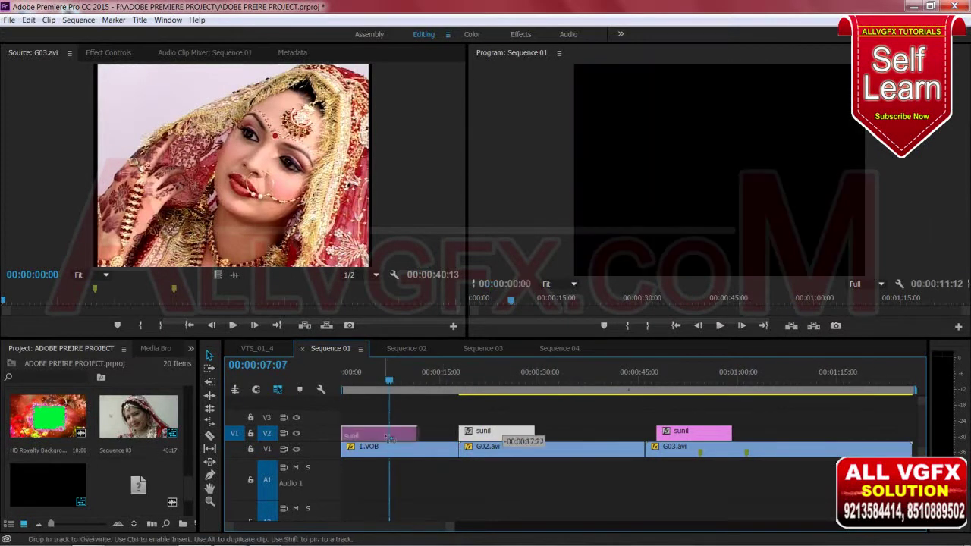
drag(504, 442, 398, 438)
drag(579, 438, 520, 433)
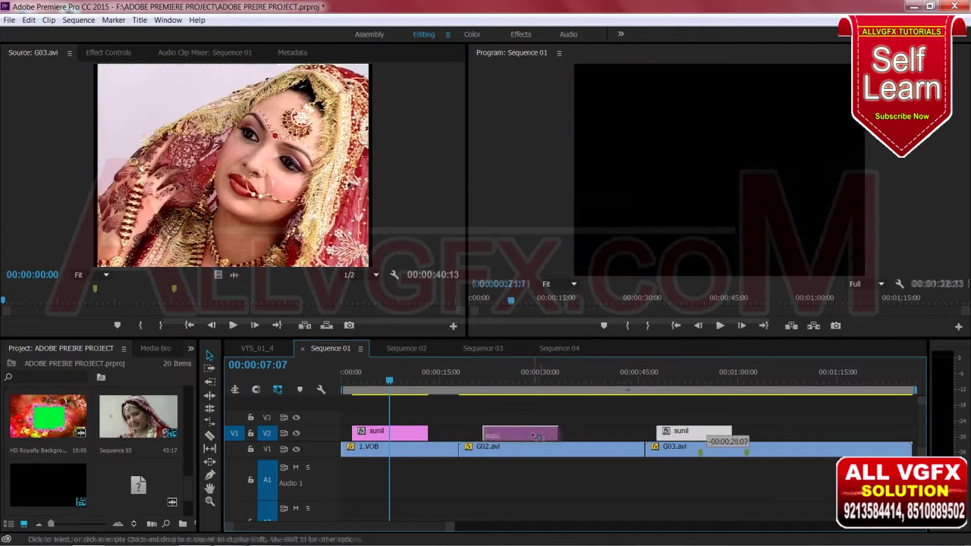
click(506, 383)
drag(509, 385, 374, 383)
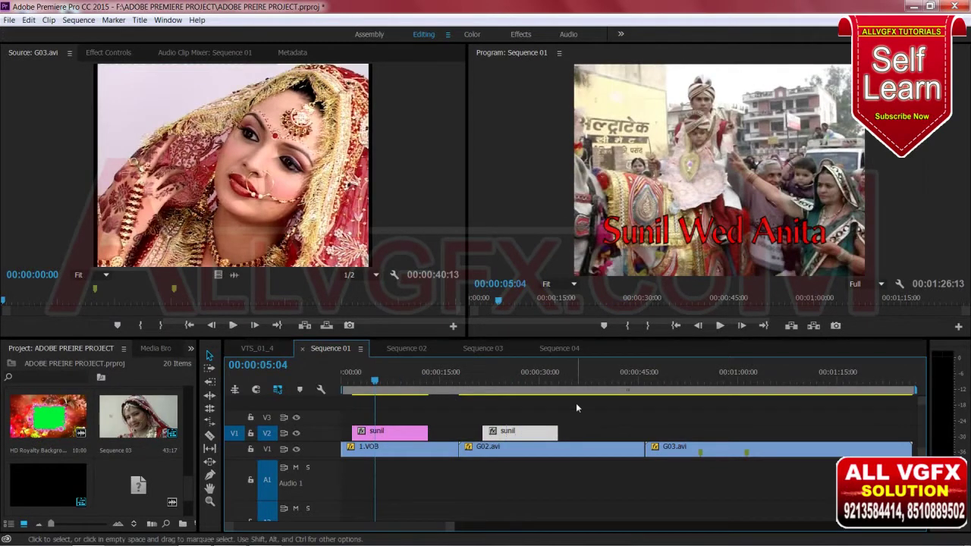
Preview the titles in Sequence 01 and save the project with Ctrl+S
click(538, 346)
click(343, 351)
mouse_move(379, 383)
mouse_down()
mouse_move(542, 410)
mouse_move(519, 411)
mouse_up()
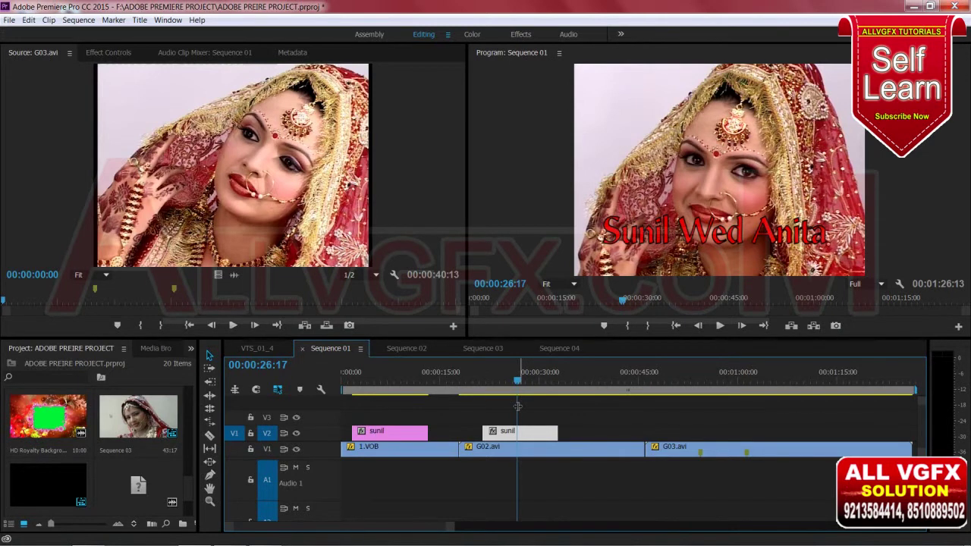
key(ctrl+s)
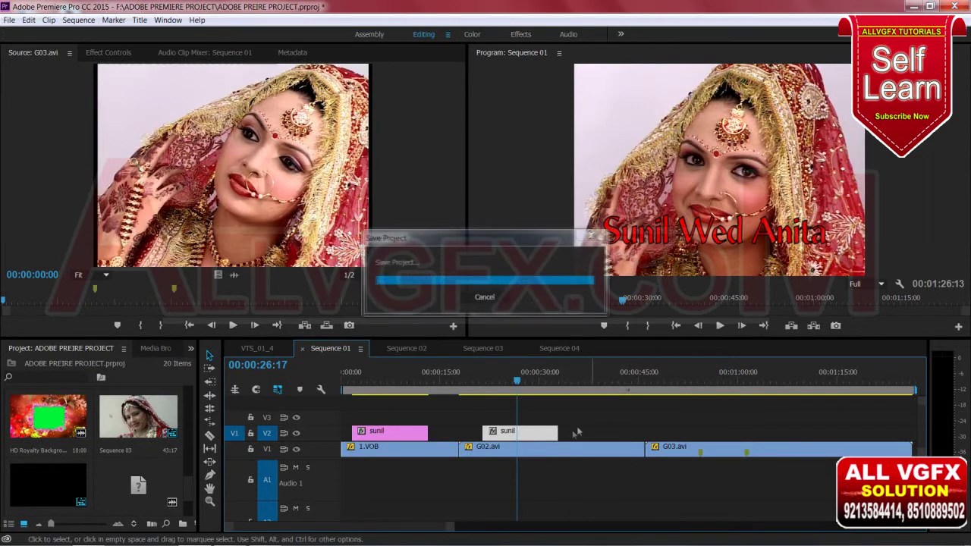